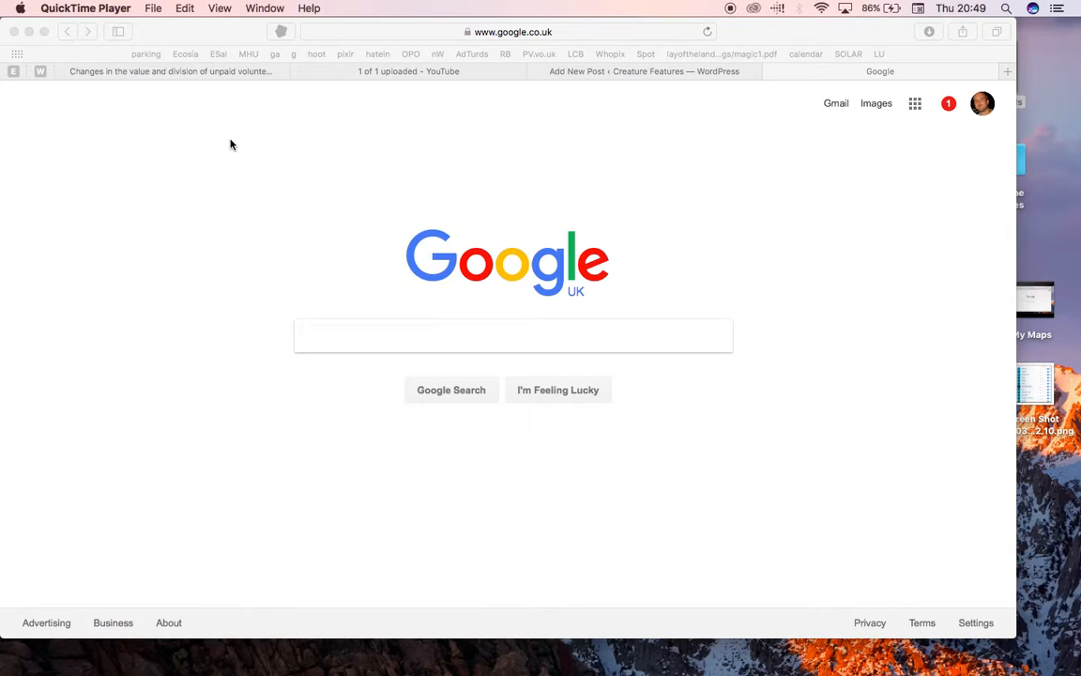
Search Google for "infogram" and open the Infogr.am website from the results.
click(275, 145)
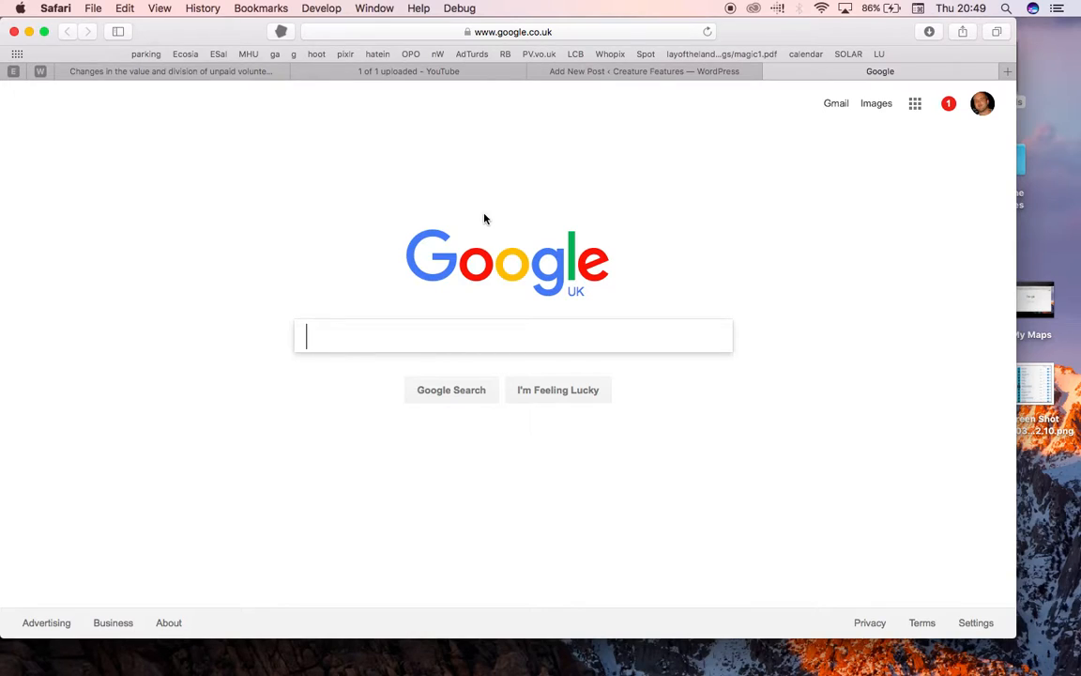
text(in)
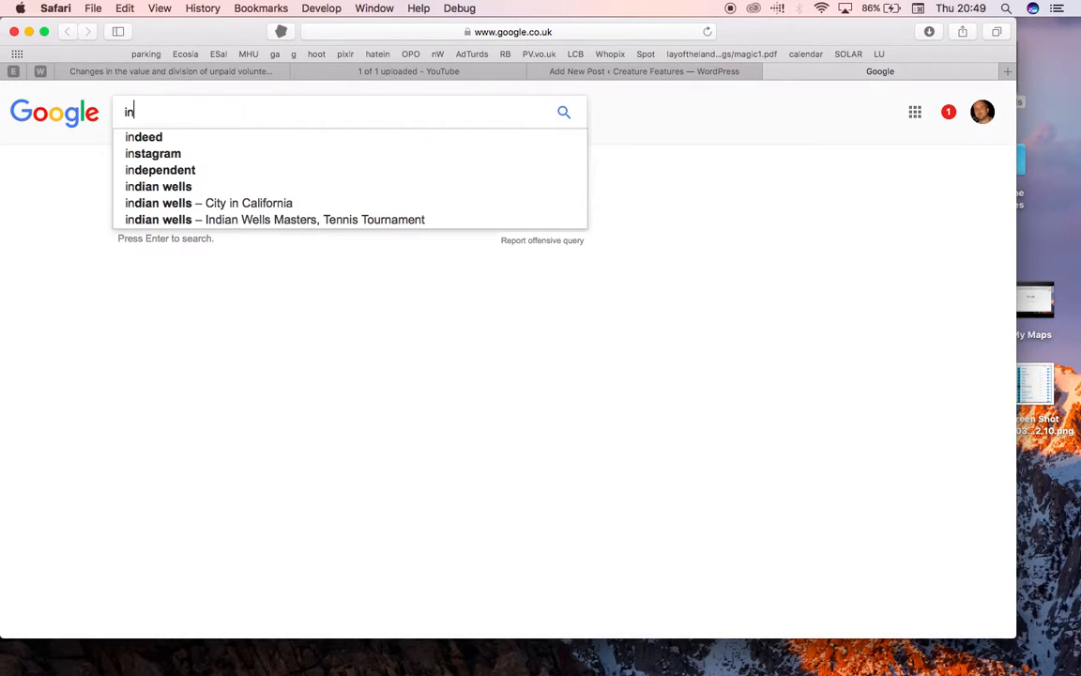
text(fogram)
key(Return)
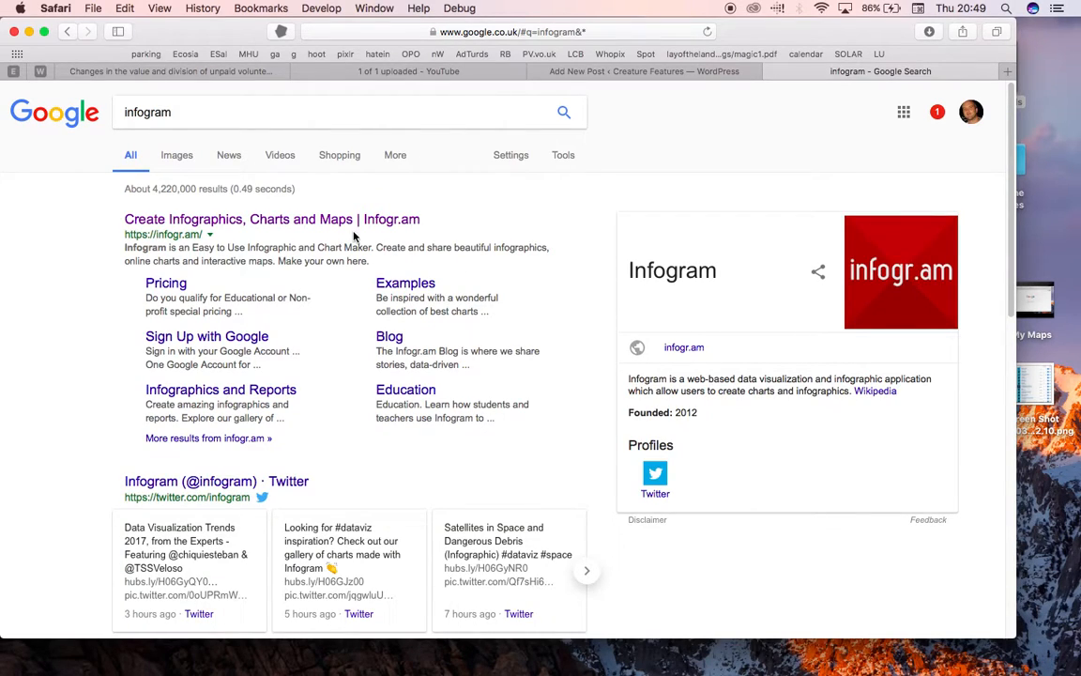
click(328, 219)
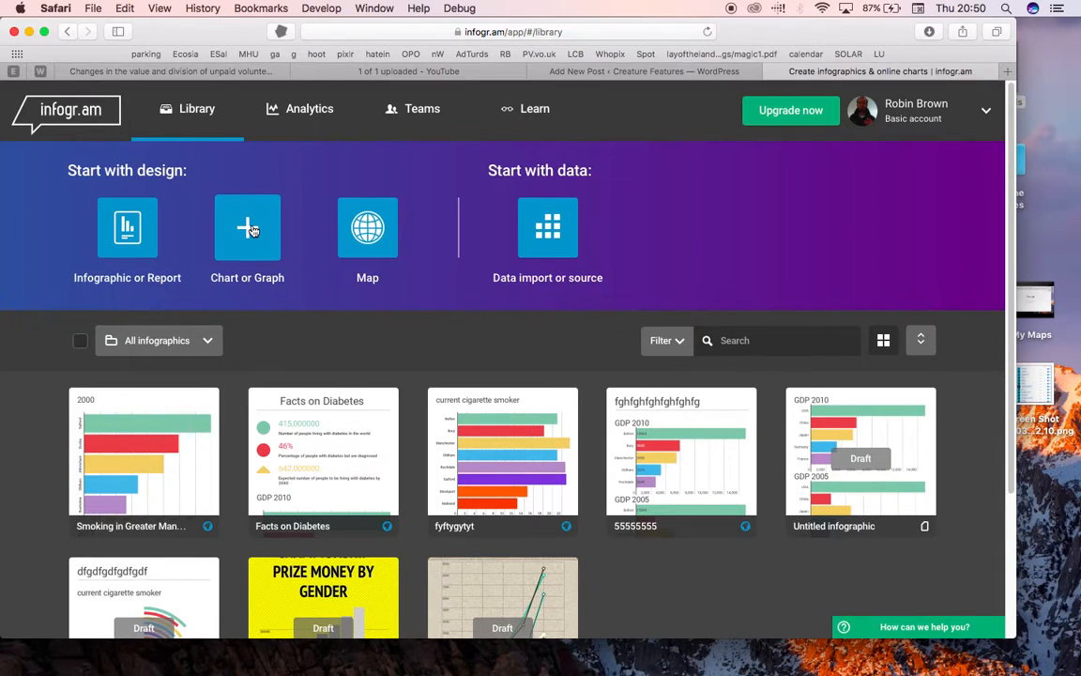
Open the published Greater Manchester smoking infographic to view it, and return to the library.
mouse_move(183, 439)
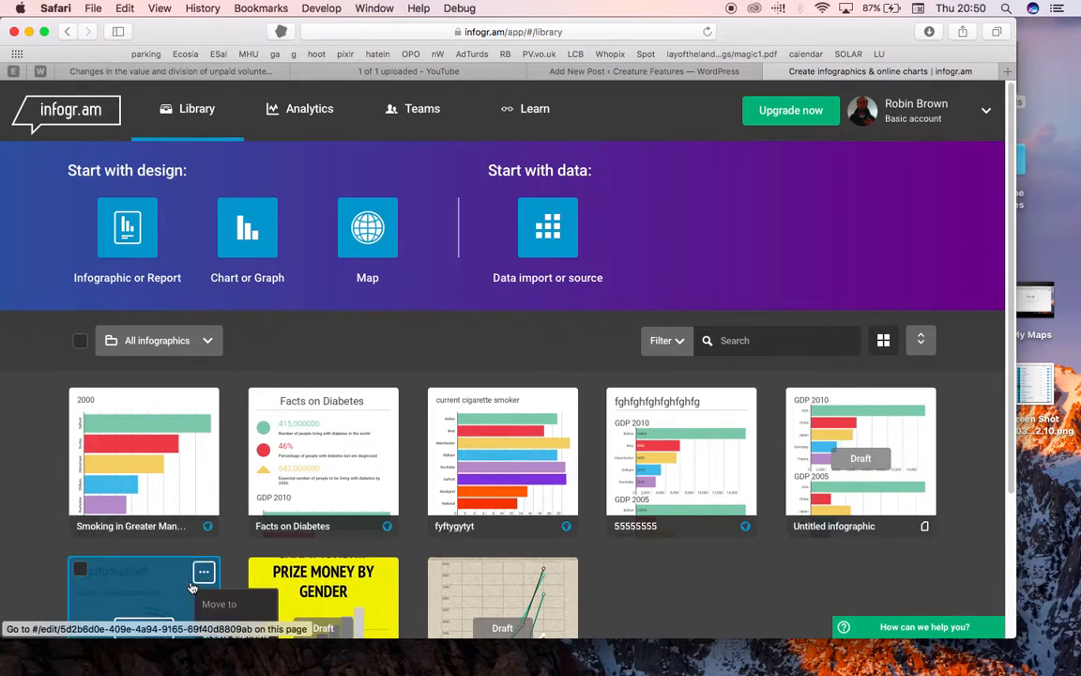
click(197, 453)
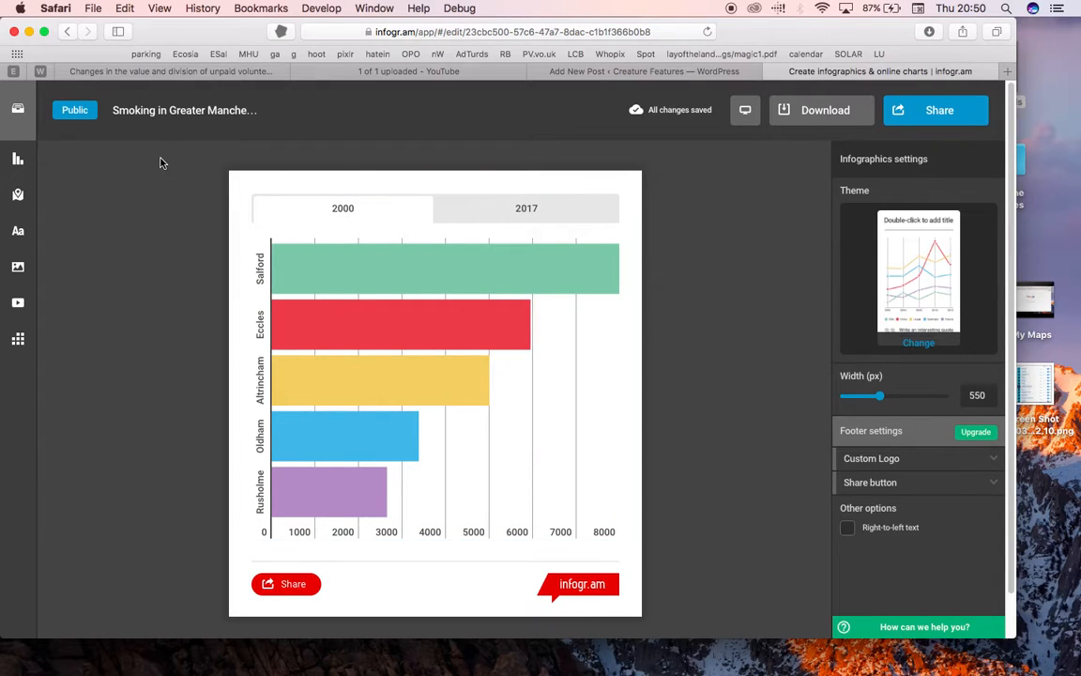
click(23, 110)
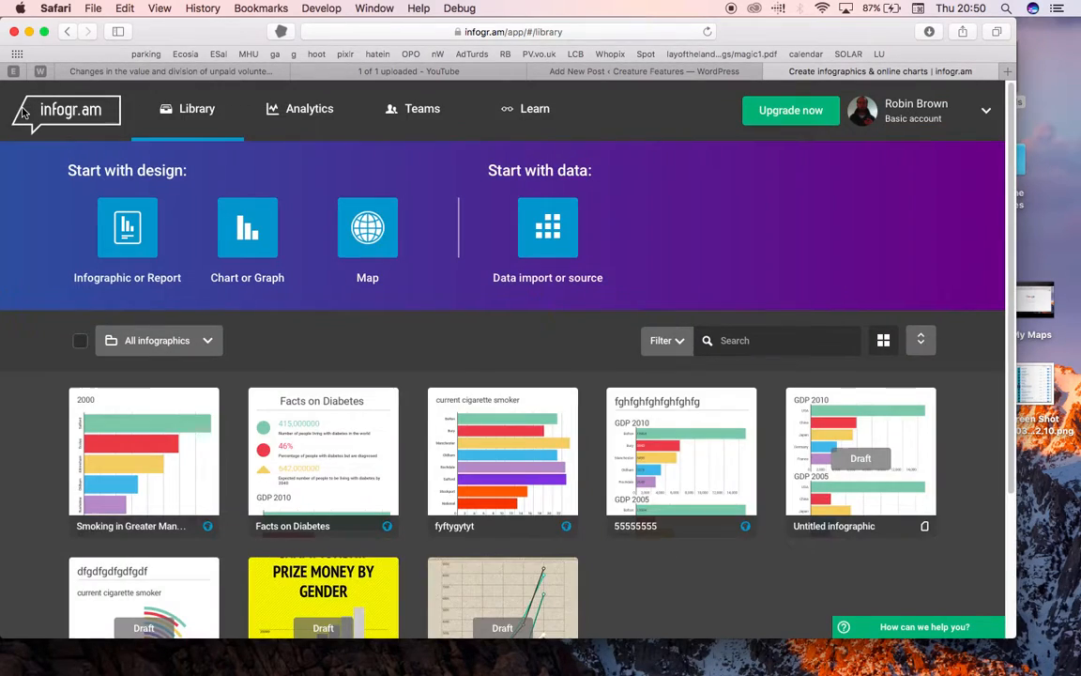
Create a new chart infographic and add a basic Bar chart to it.
click(268, 240)
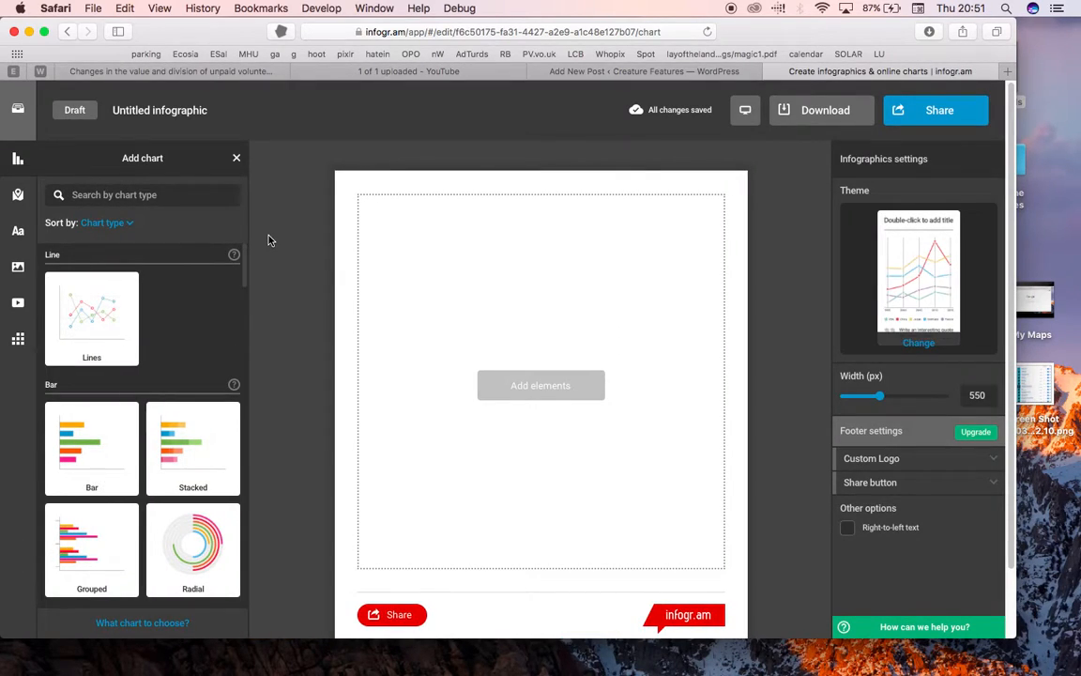
mouse_move(87, 447)
mouse_move(246, 286)
mouse_down()
mouse_move(244, 413)
mouse_move(244, 272)
mouse_up()
mouse_move(105, 399)
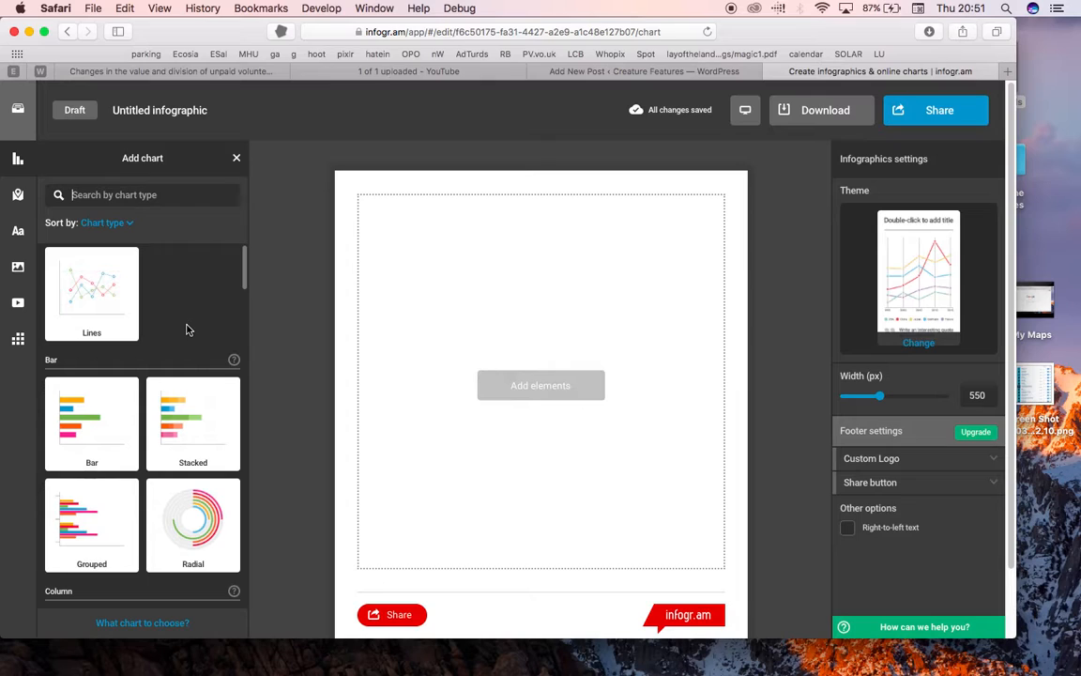
click(117, 397)
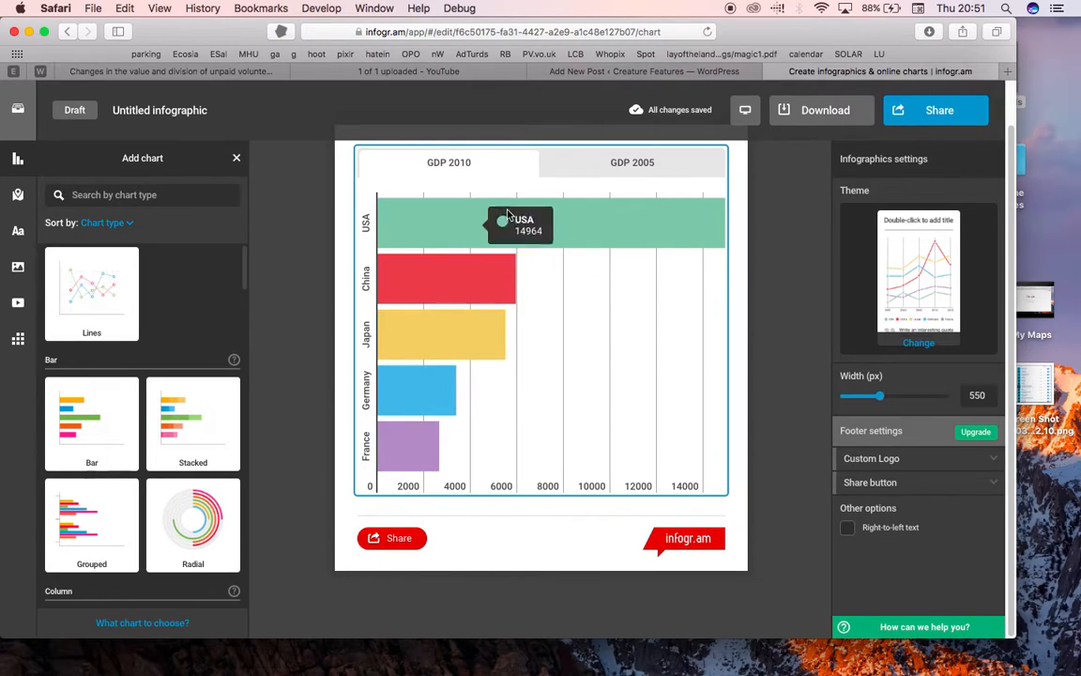
Compare the bar chart's GDP 2010 and GDP 2005 views by switching between them.
click(613, 167)
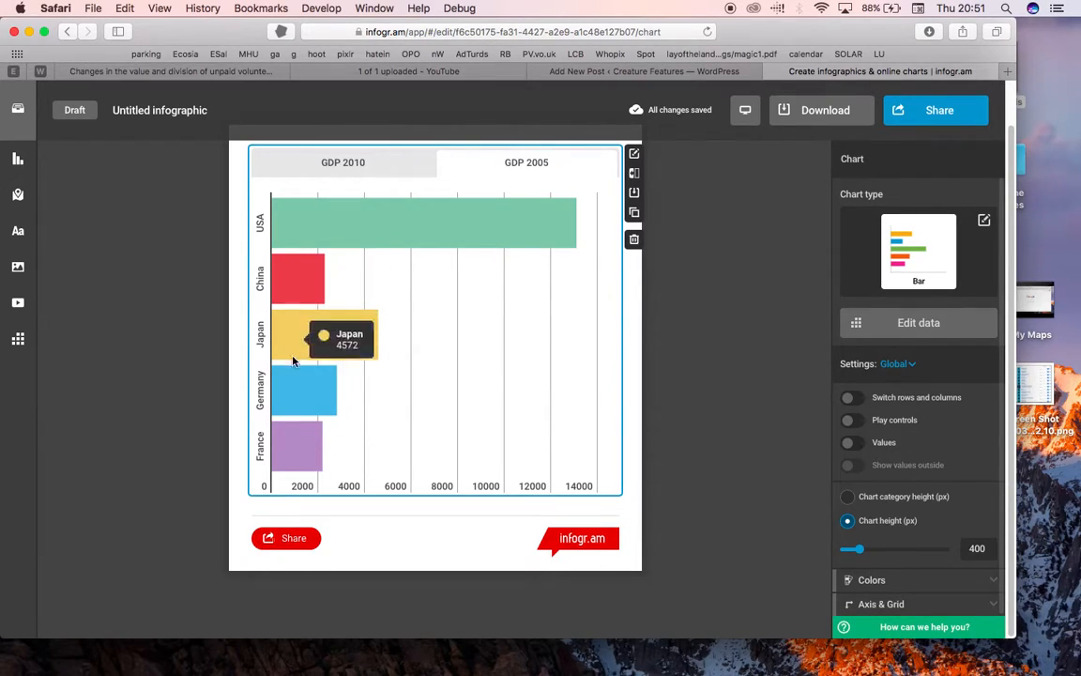
click(357, 162)
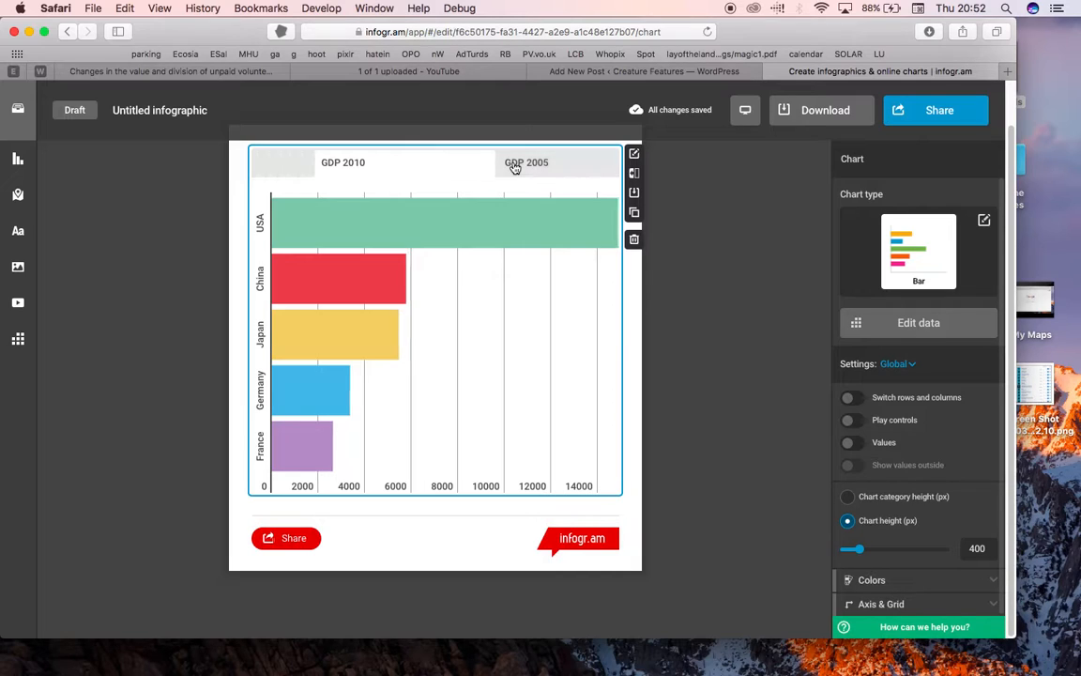
click(514, 166)
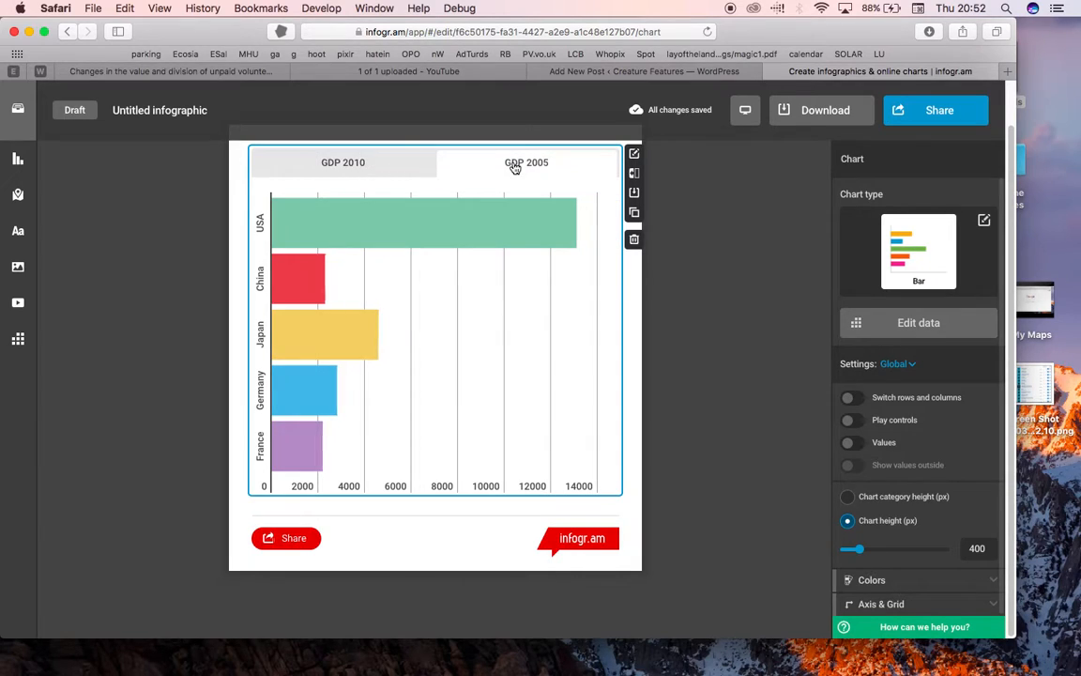
click(387, 170)
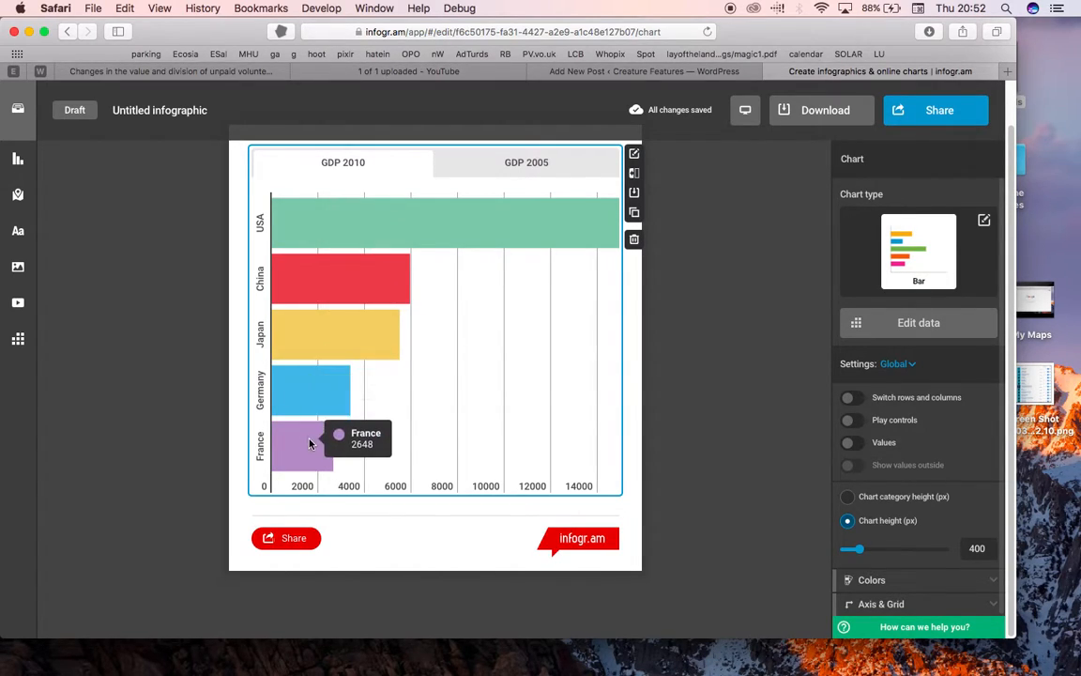
click(511, 173)
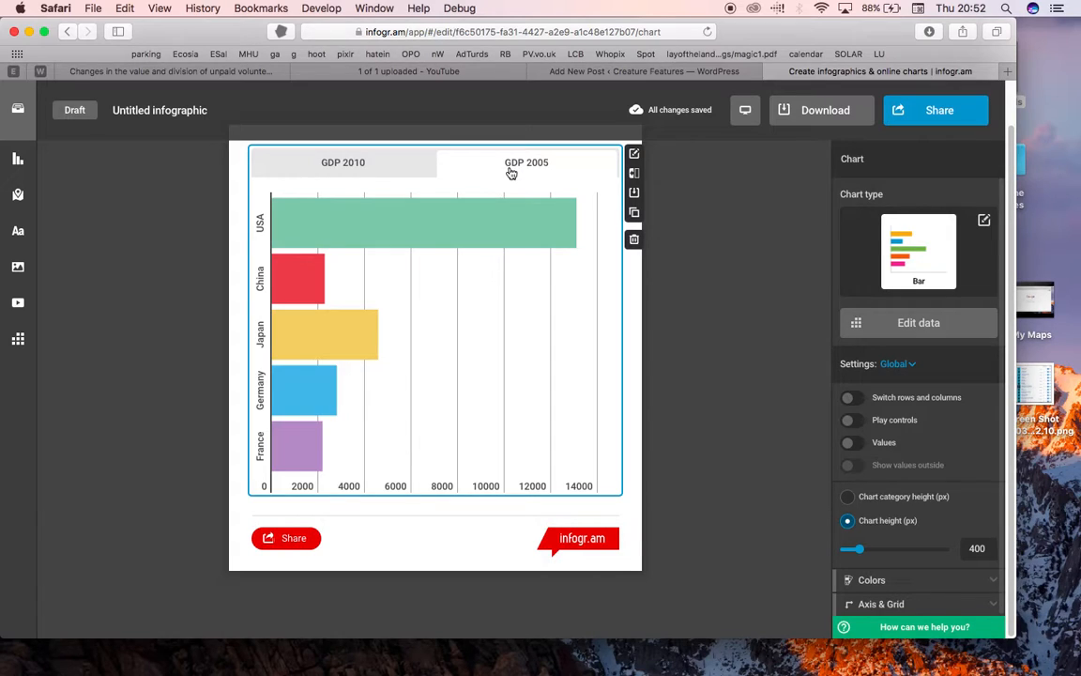
Open the bar chart's data sheet and set China's GDP 2005 value to 10000.
double_click(496, 314)
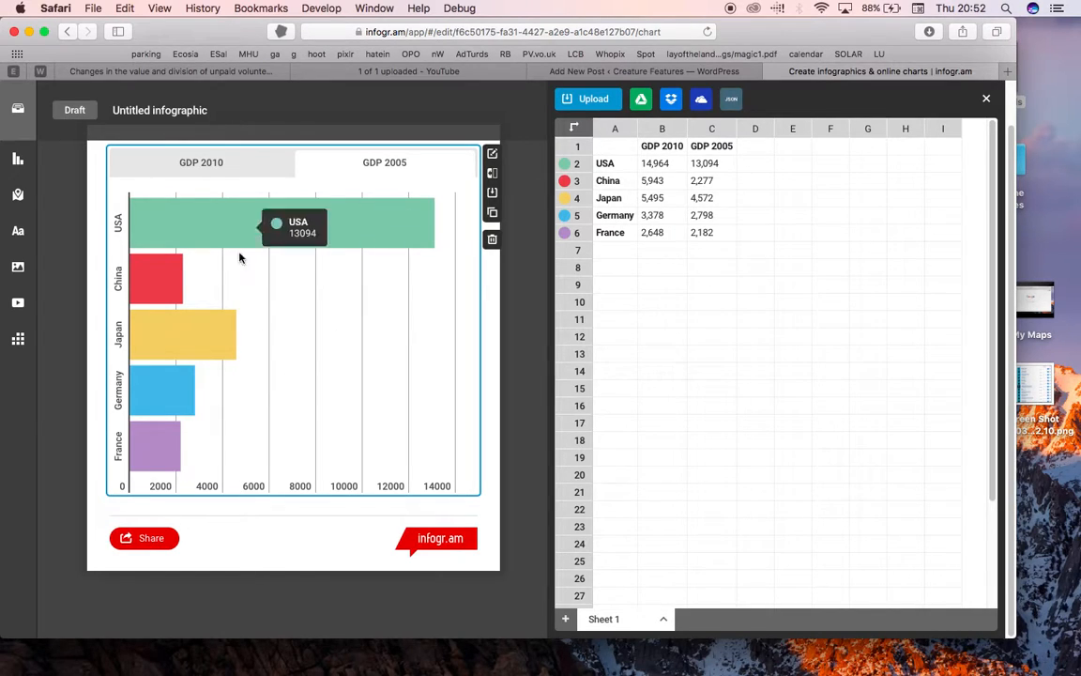
double_click(715, 181)
text(10000)
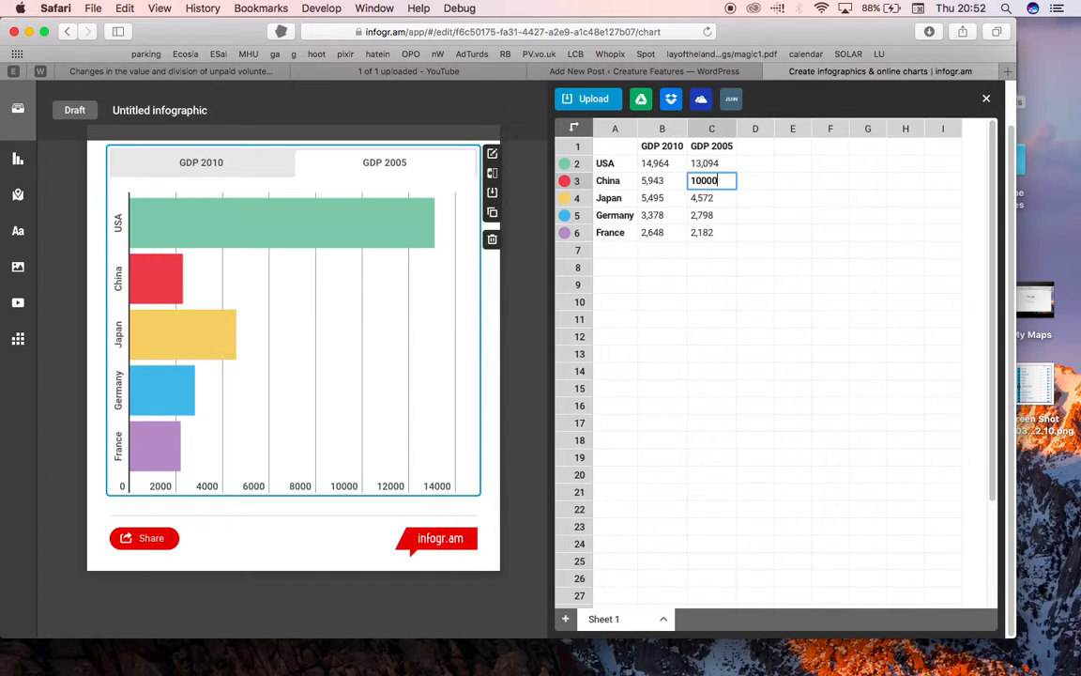
click(744, 340)
mouse_move(305, 284)
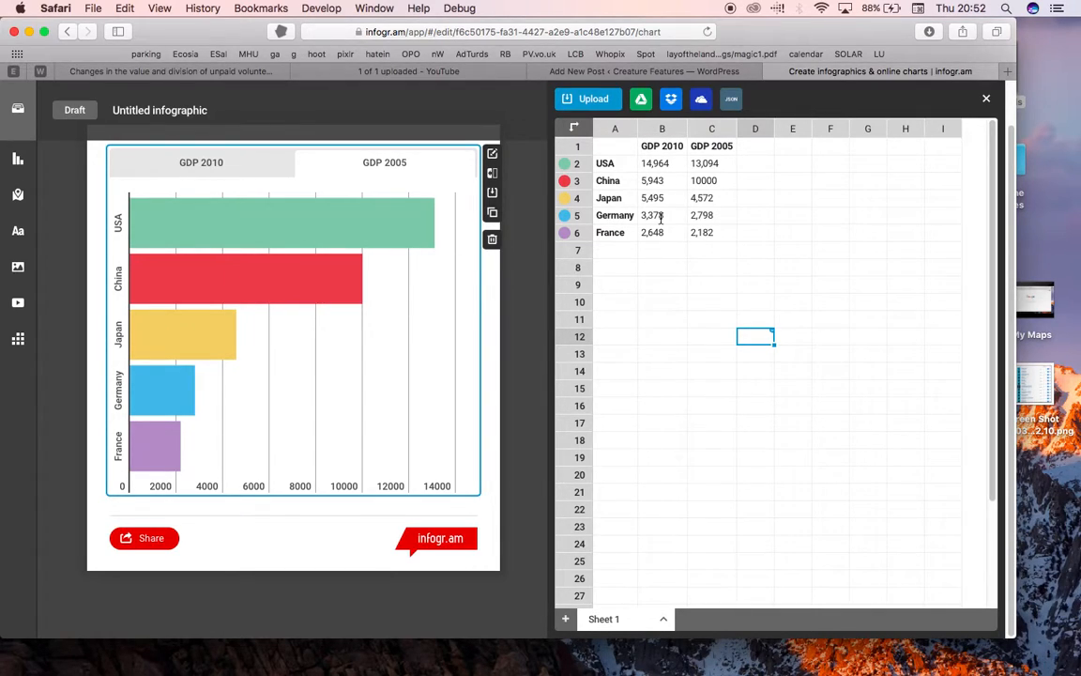
Check the edited chart by switching between its GDP 2010 and GDP 2005 views beside the data sheet.
mouse_move(289, 223)
click(235, 165)
click(409, 176)
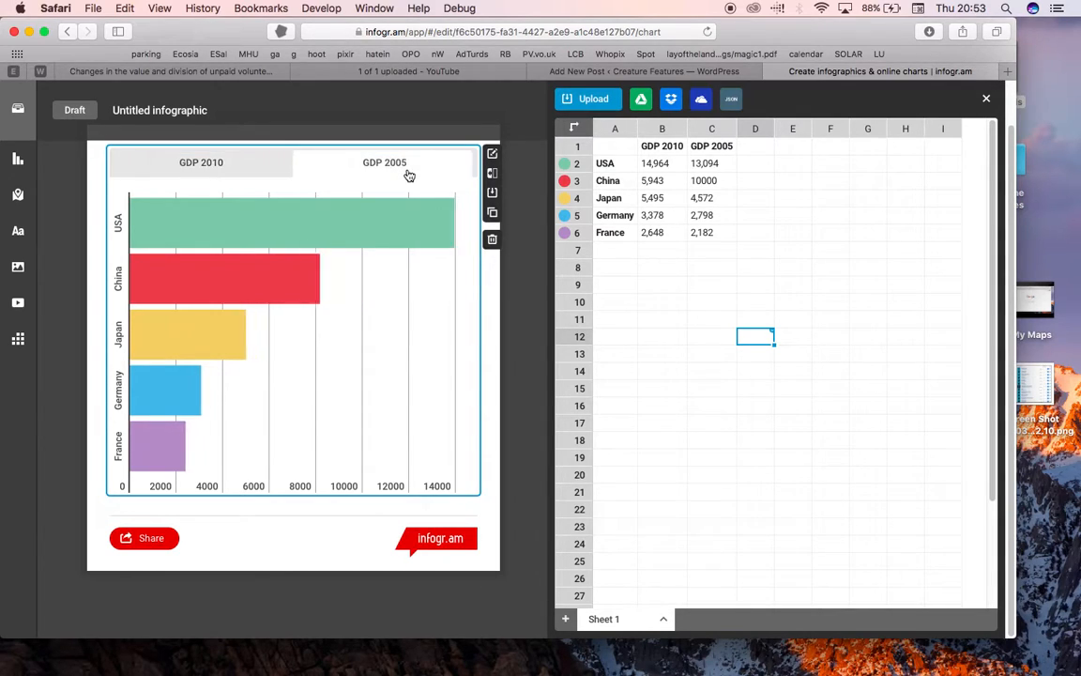
click(222, 165)
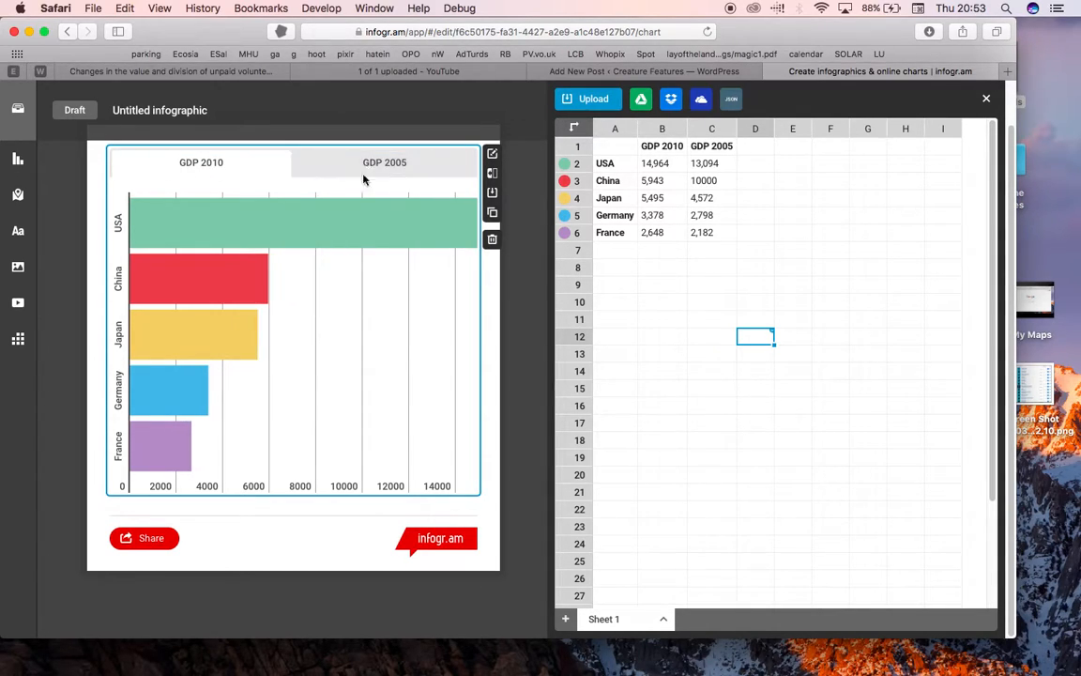
Return to the library and reopen the new untitled draft to check its saved chart.
click(15, 111)
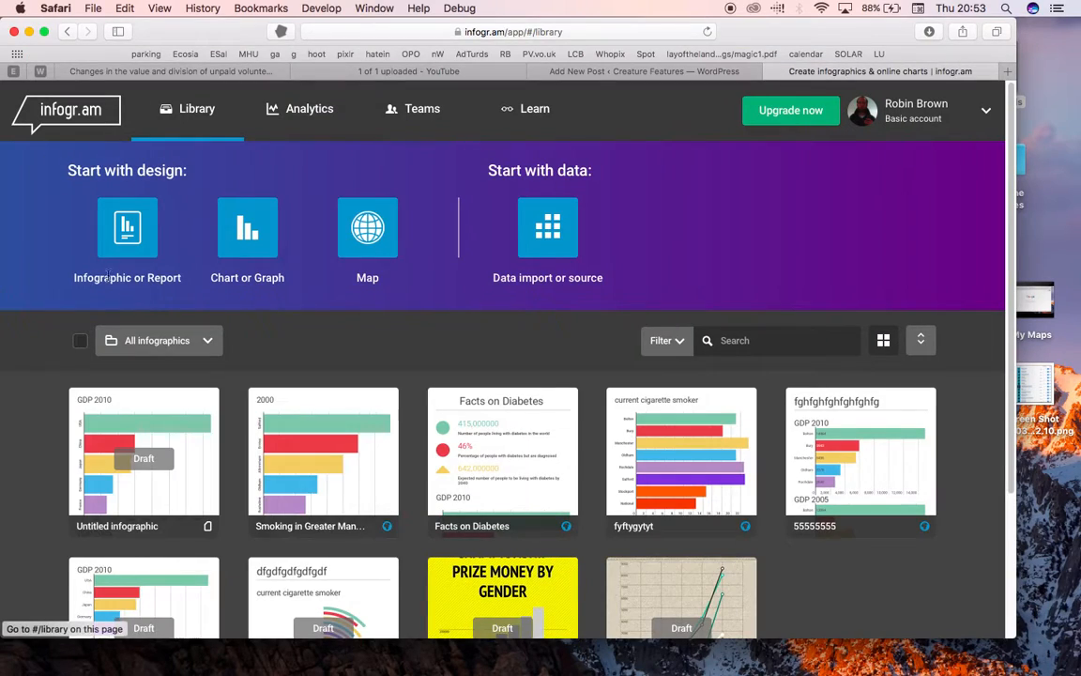
click(184, 426)
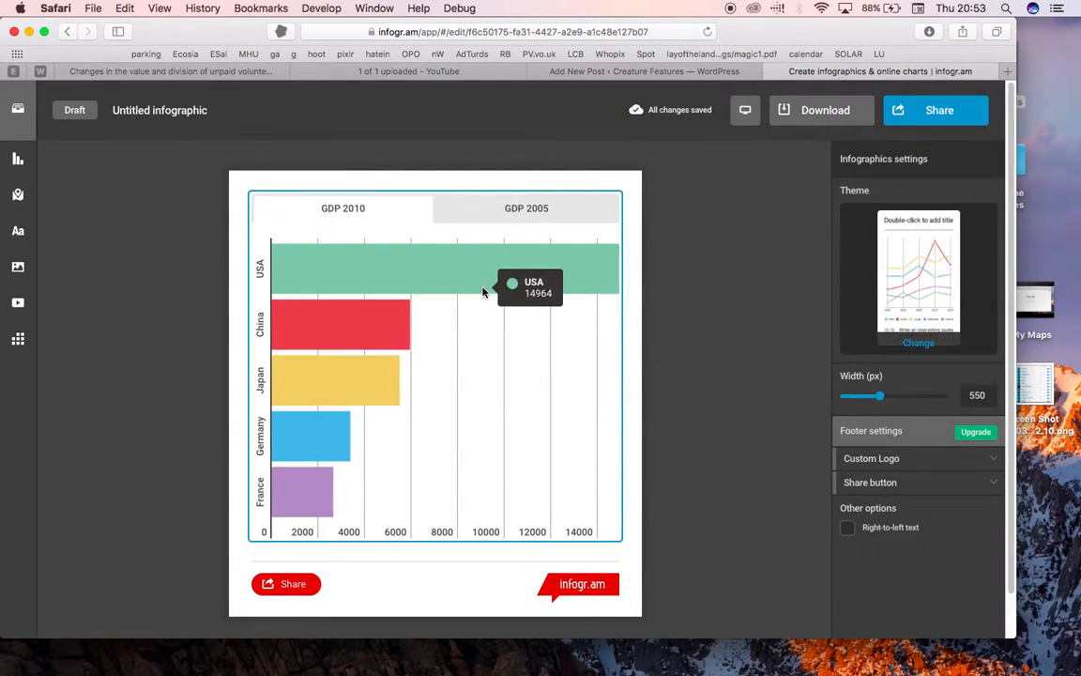
mouse_move(479, 268)
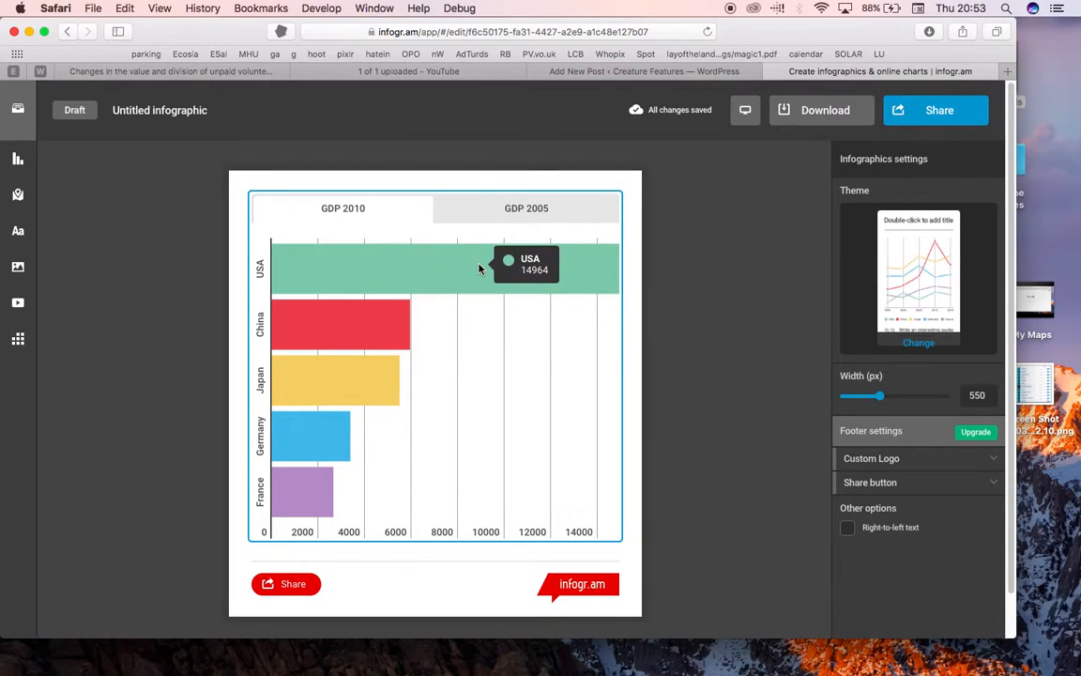
Go back to the library and open the Greater Manchester smoking infographic for editing.
click(19, 110)
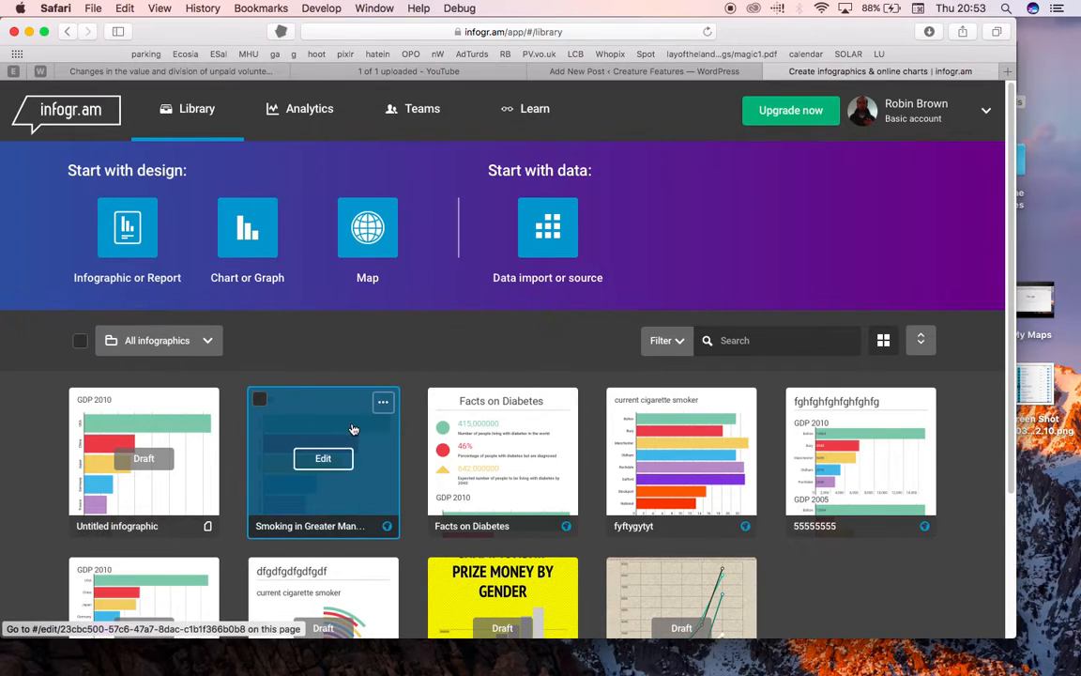
click(353, 429)
mouse_move(463, 332)
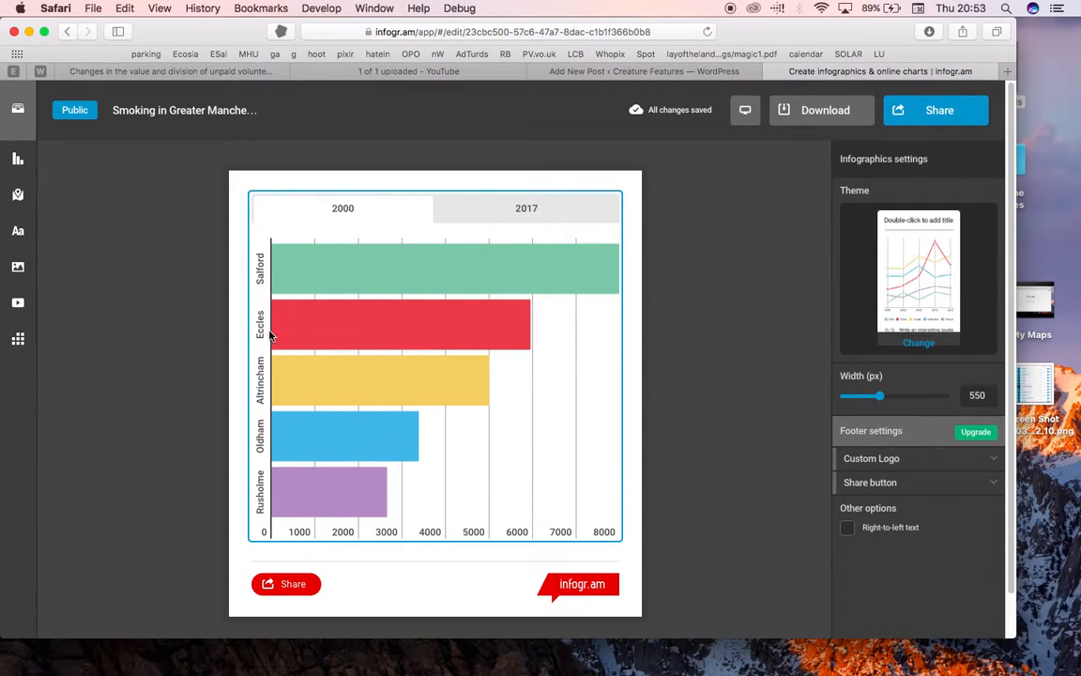
Compare the smoking chart's 2000 and 2017 views and inspect the Salford bar.
click(520, 217)
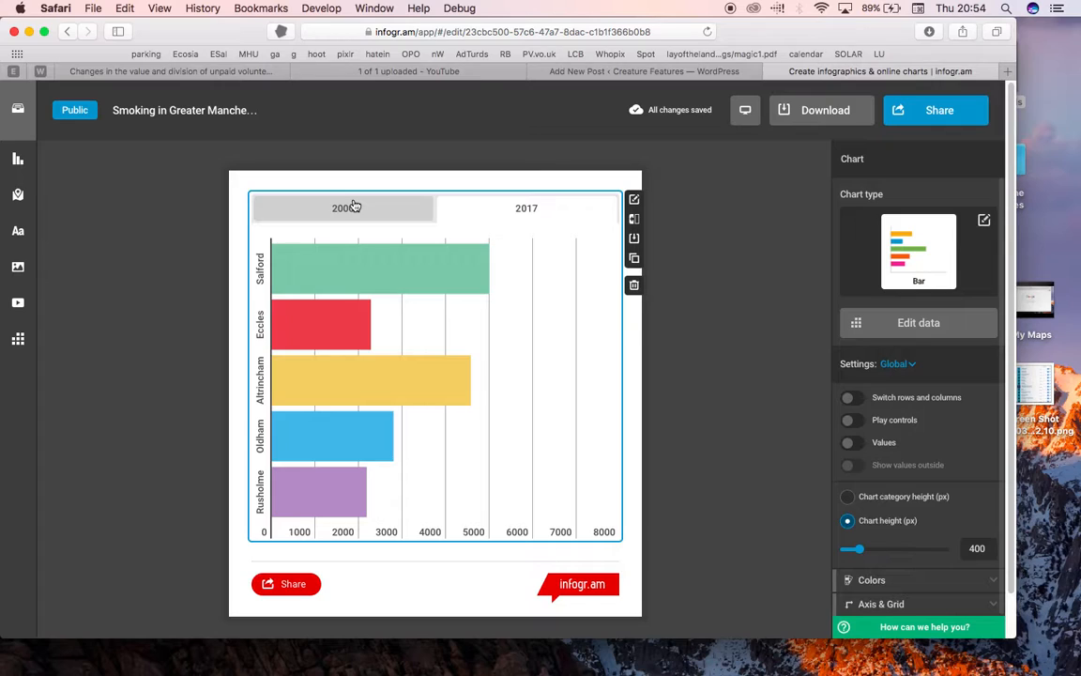
click(475, 209)
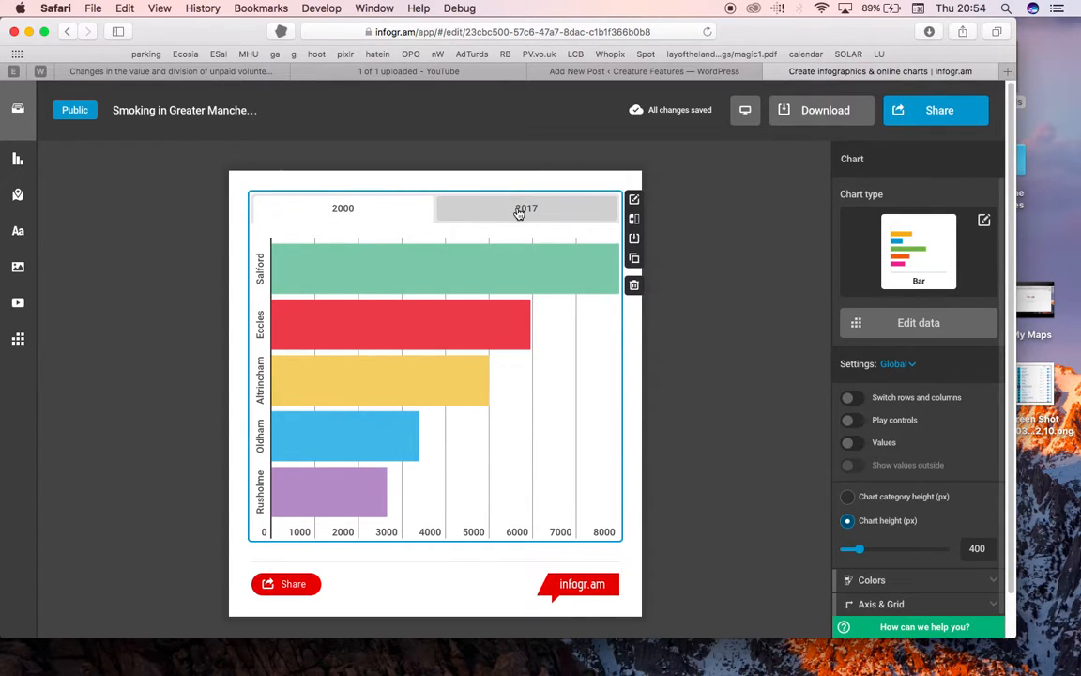
click(519, 212)
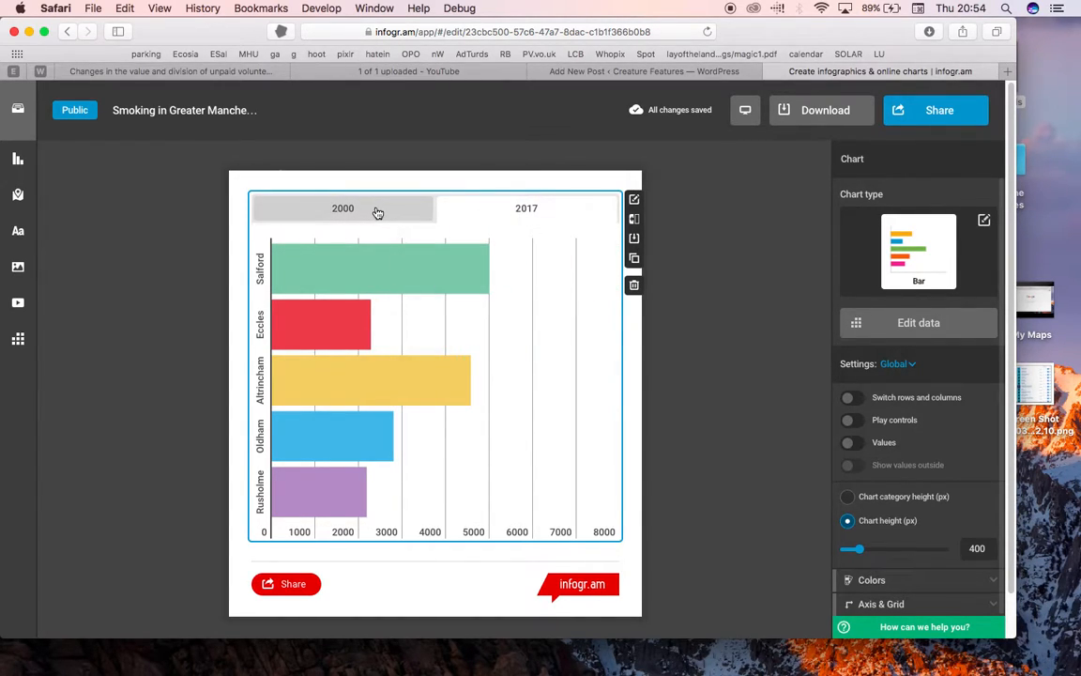
mouse_move(441, 265)
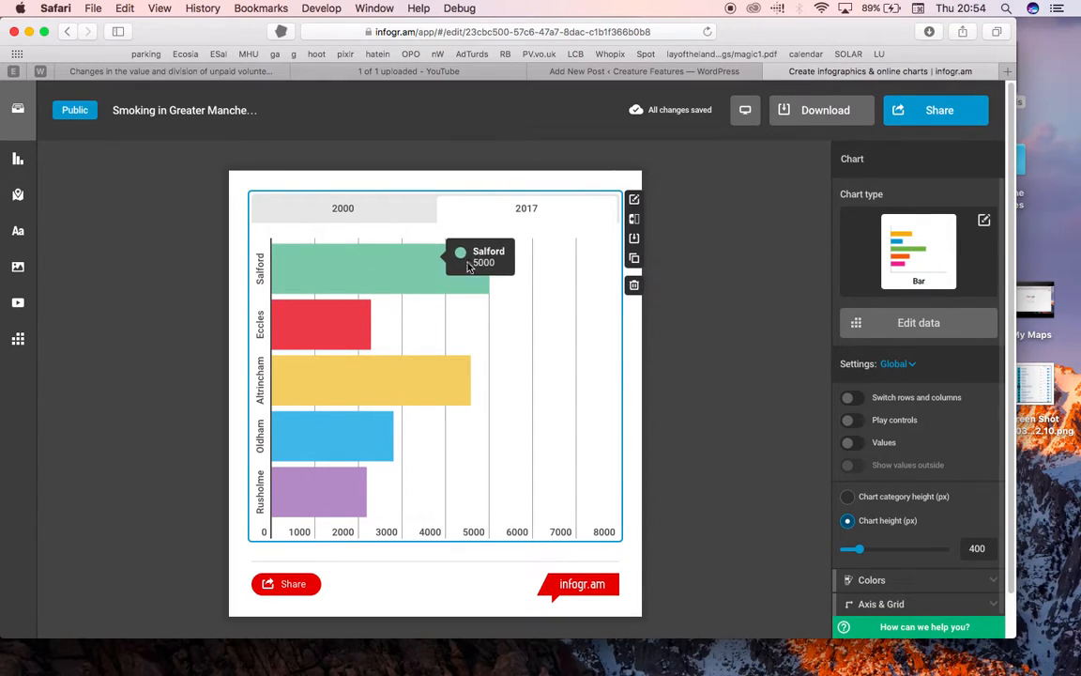
Add a Warrington row to the smoking chart's data with 4000 for 2000 and 2500 for 2017.
double_click(561, 321)
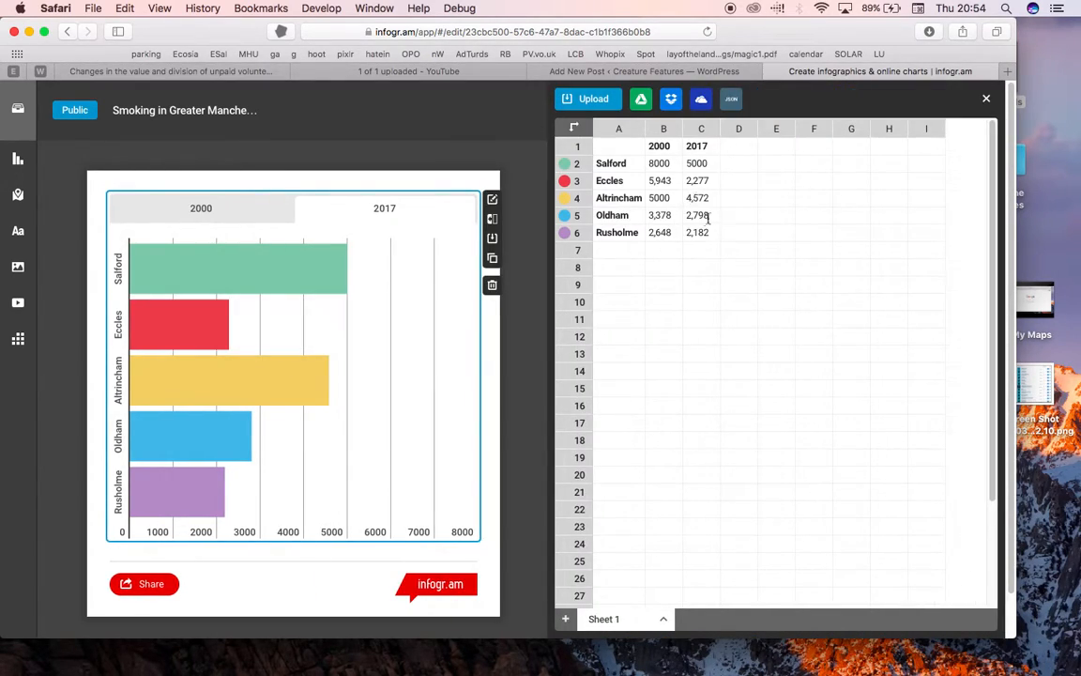
double_click(630, 251)
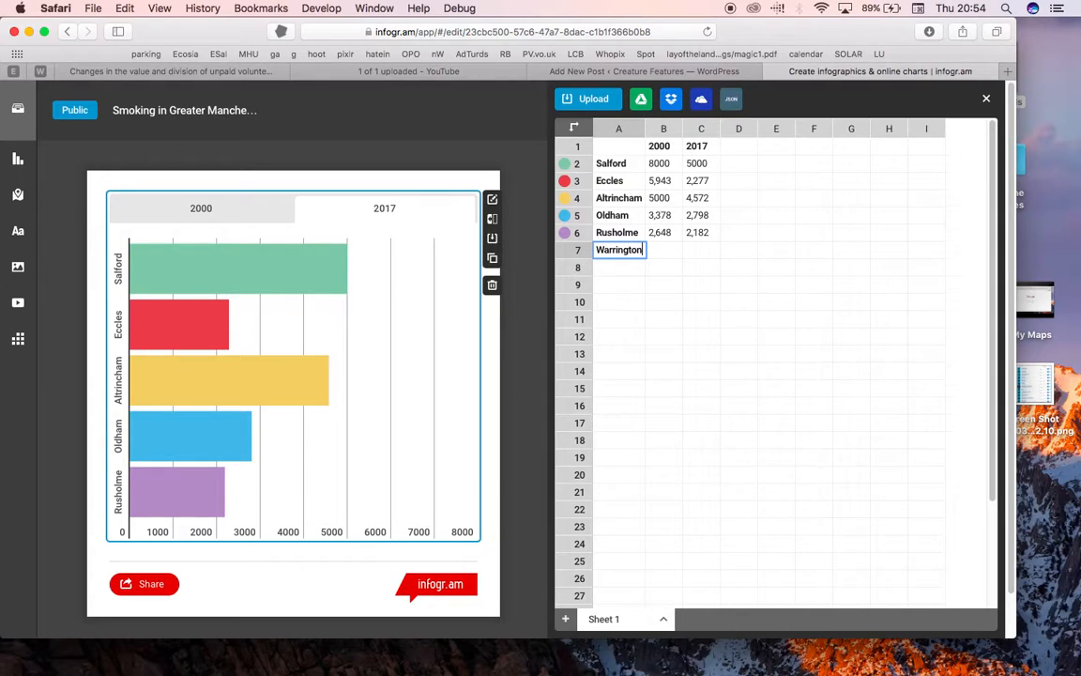
click(672, 254)
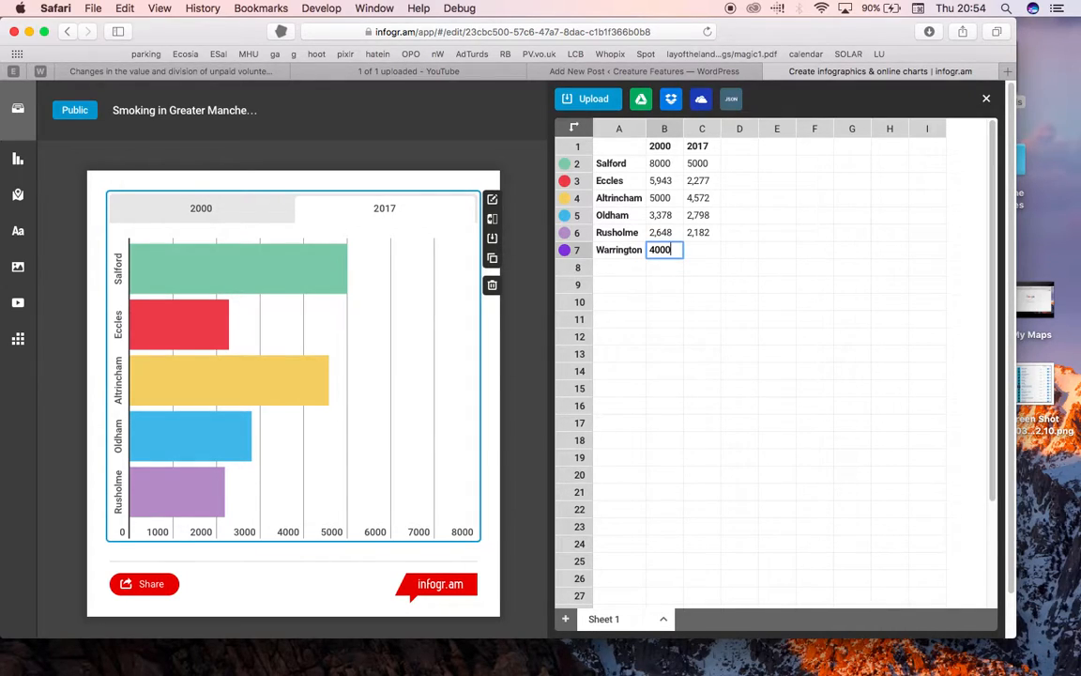
click(712, 255)
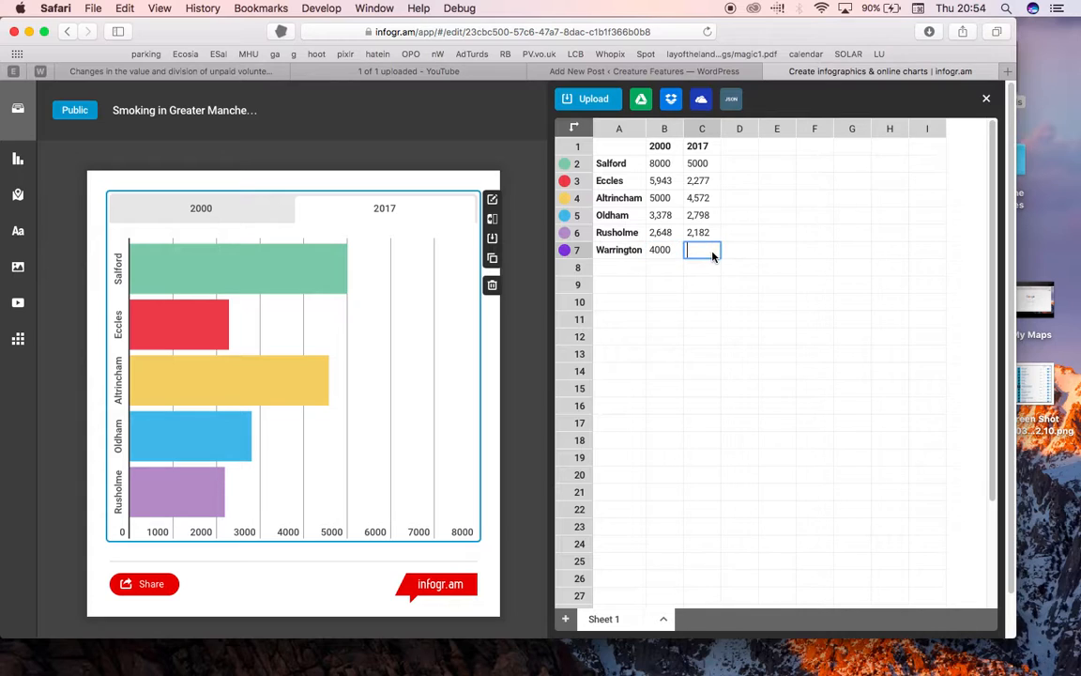
text(2500)
click(765, 319)
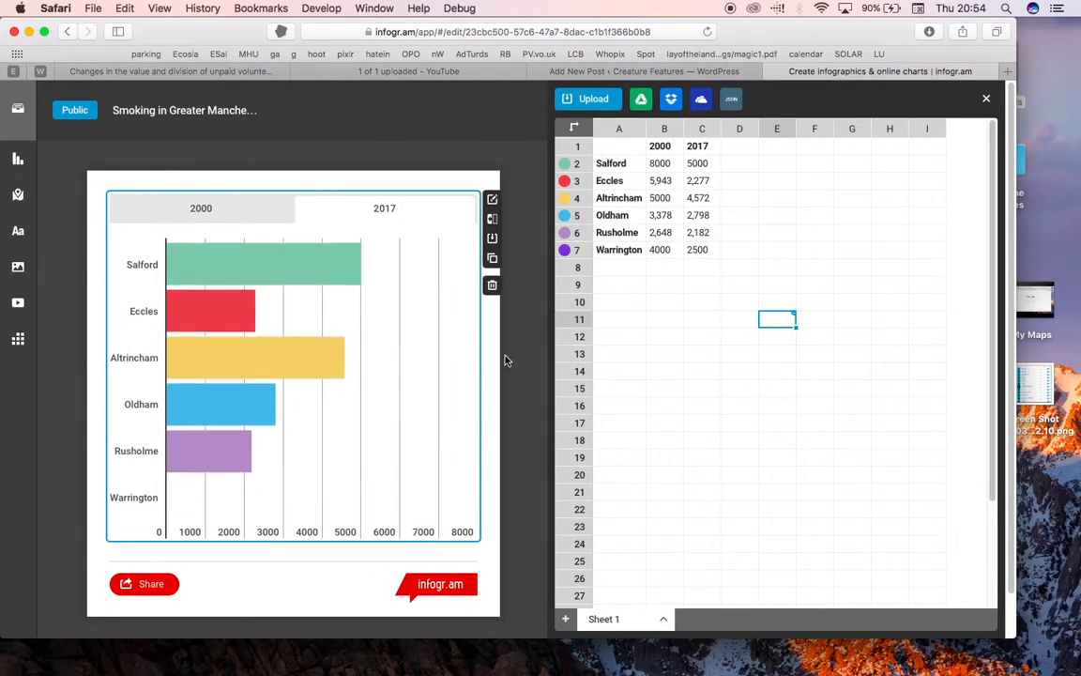
mouse_move(263, 503)
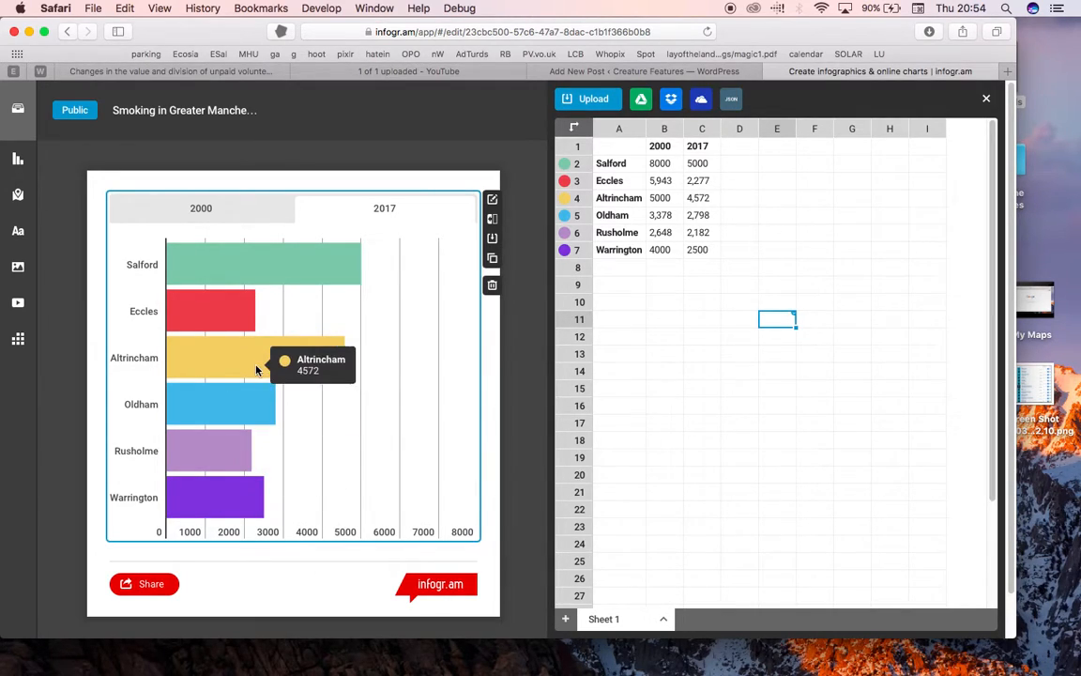
Compare the chart's 2000 and 2017 views with Warrington included, and close the data sheet.
click(222, 209)
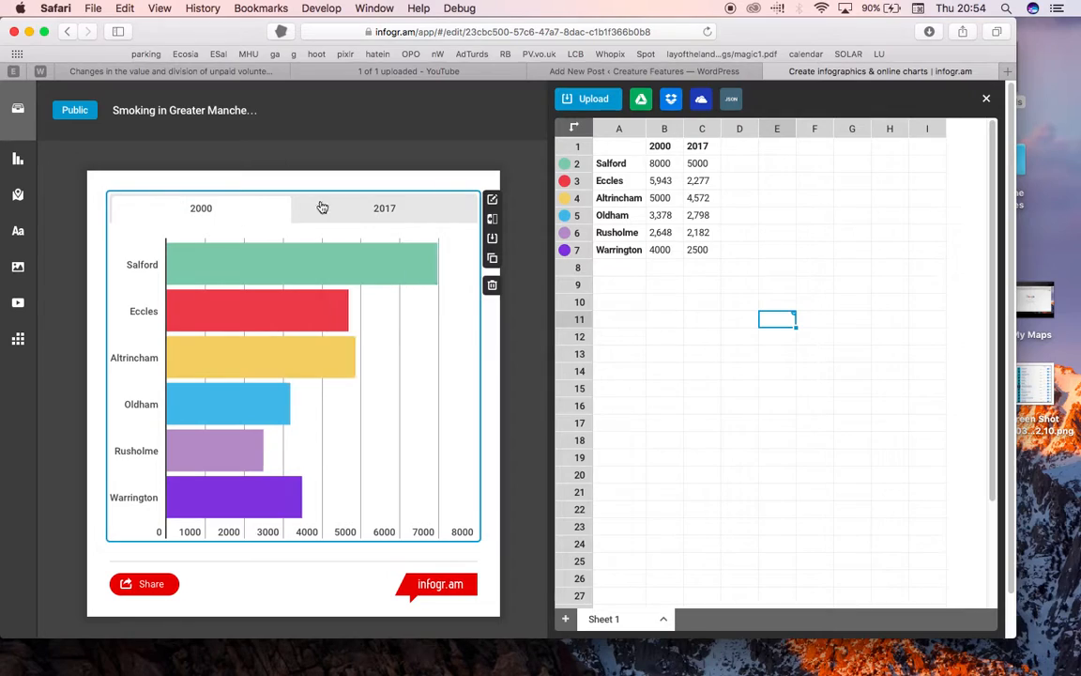
click(373, 218)
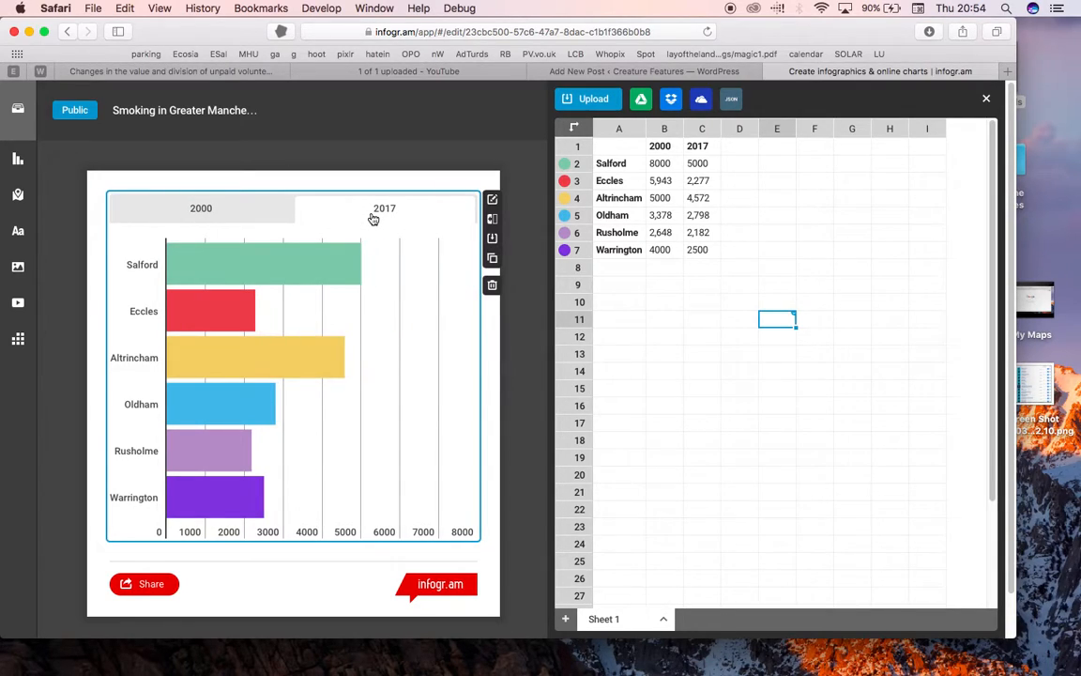
click(986, 101)
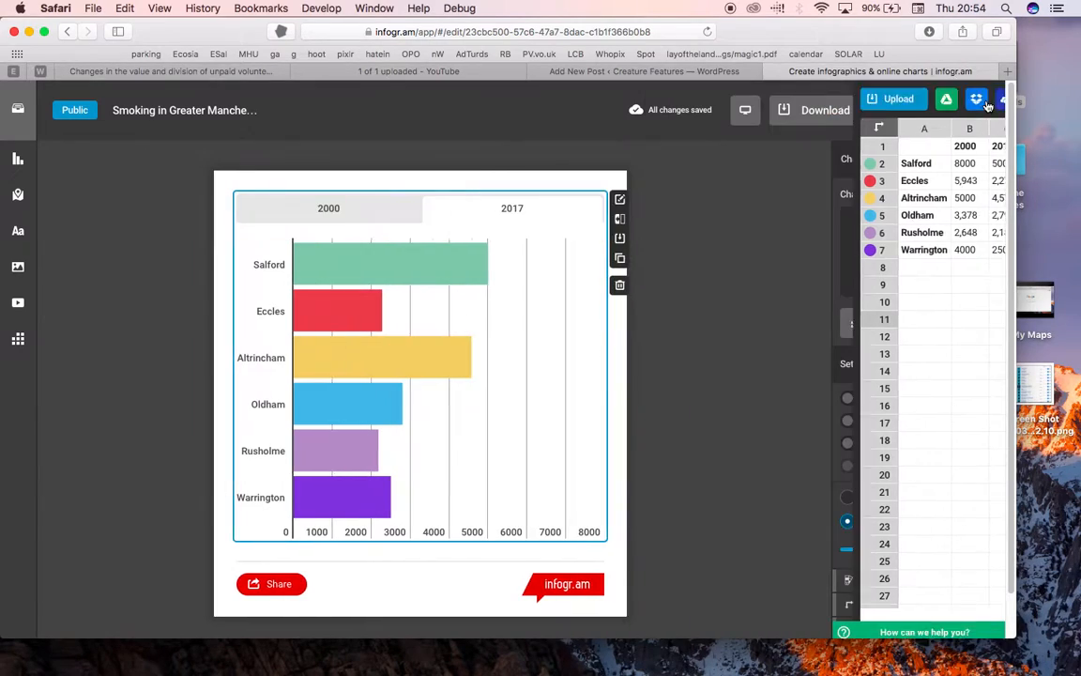
Try switching the chart's rows and columns, browse the places through to Warrington, and restore the original layout.
mouse_move(921, 254)
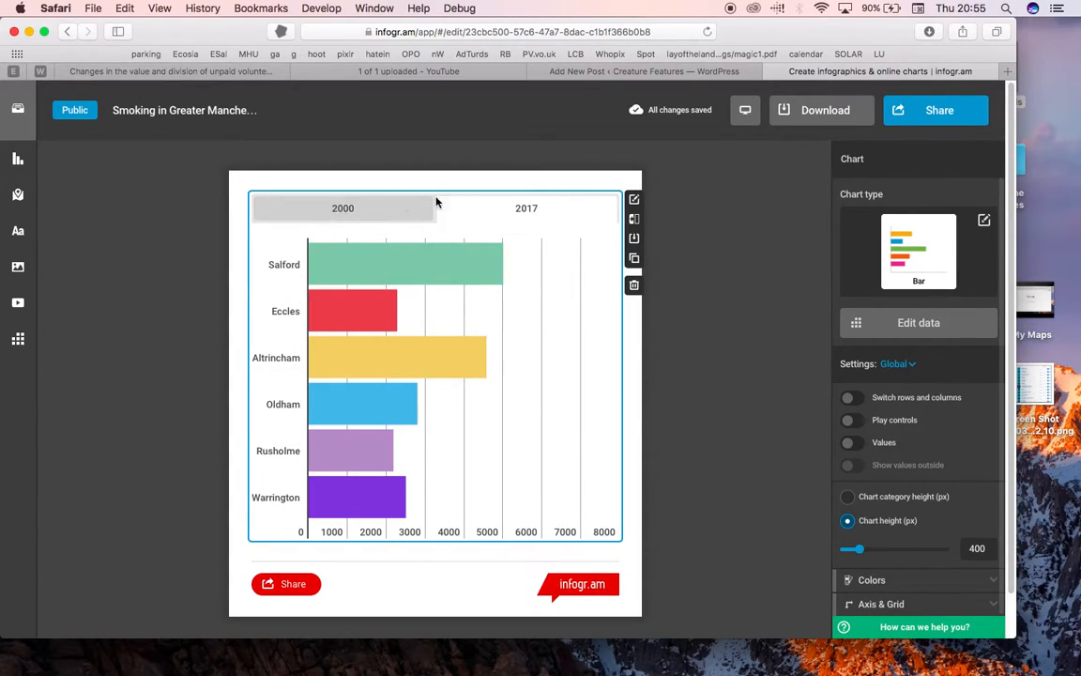
click(861, 400)
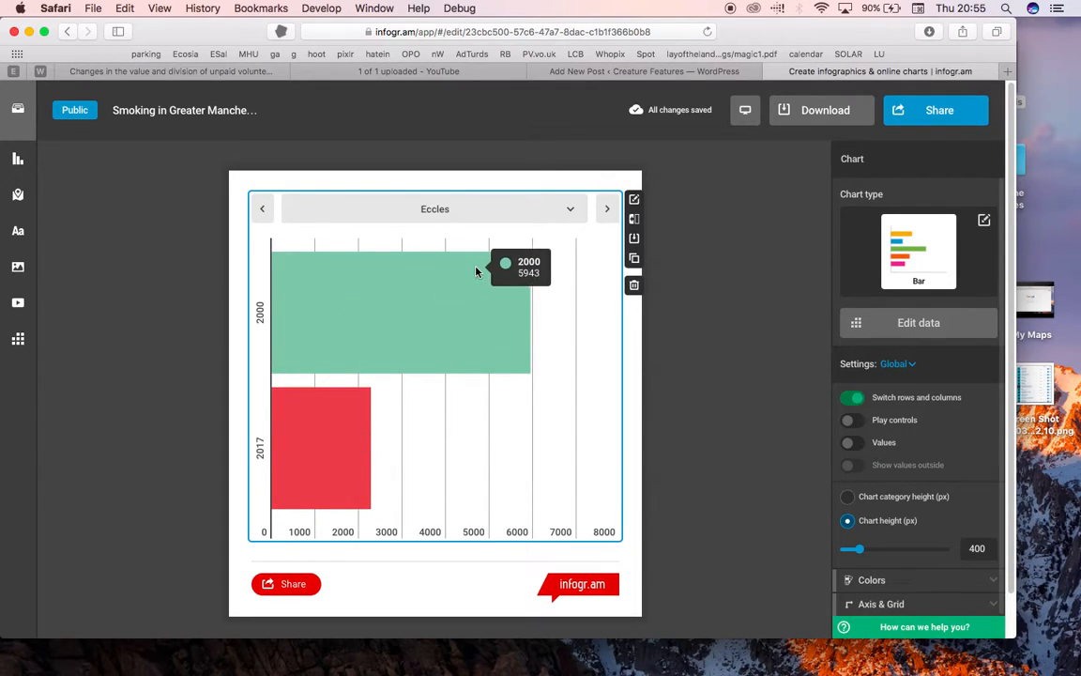
click(606, 210)
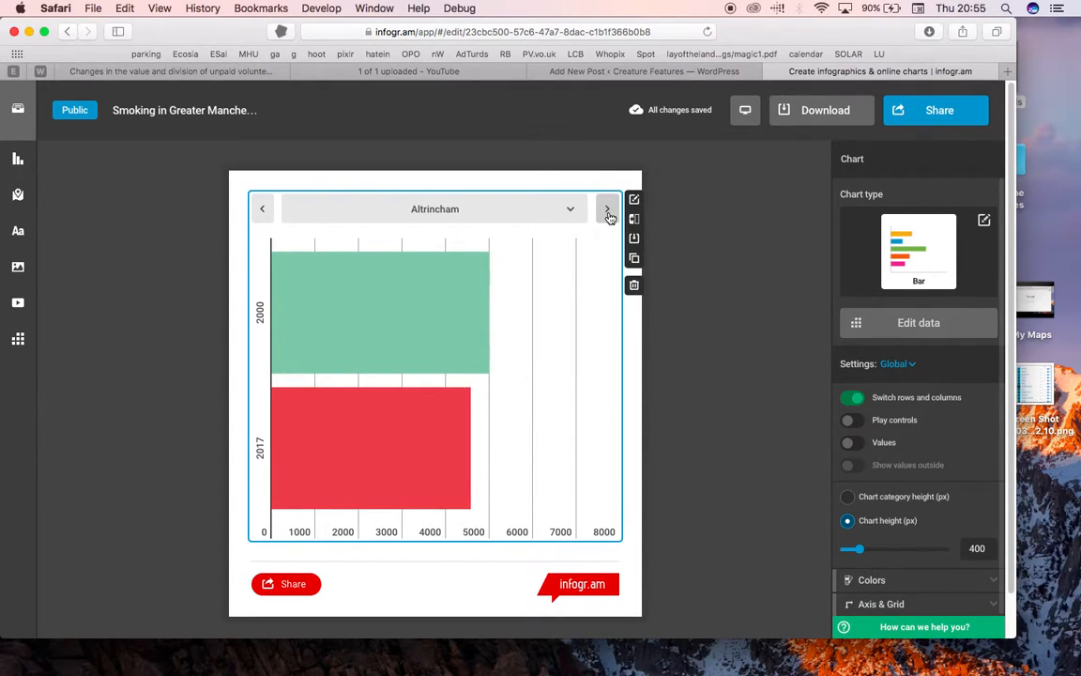
click(608, 210)
click(607, 210)
click(608, 210)
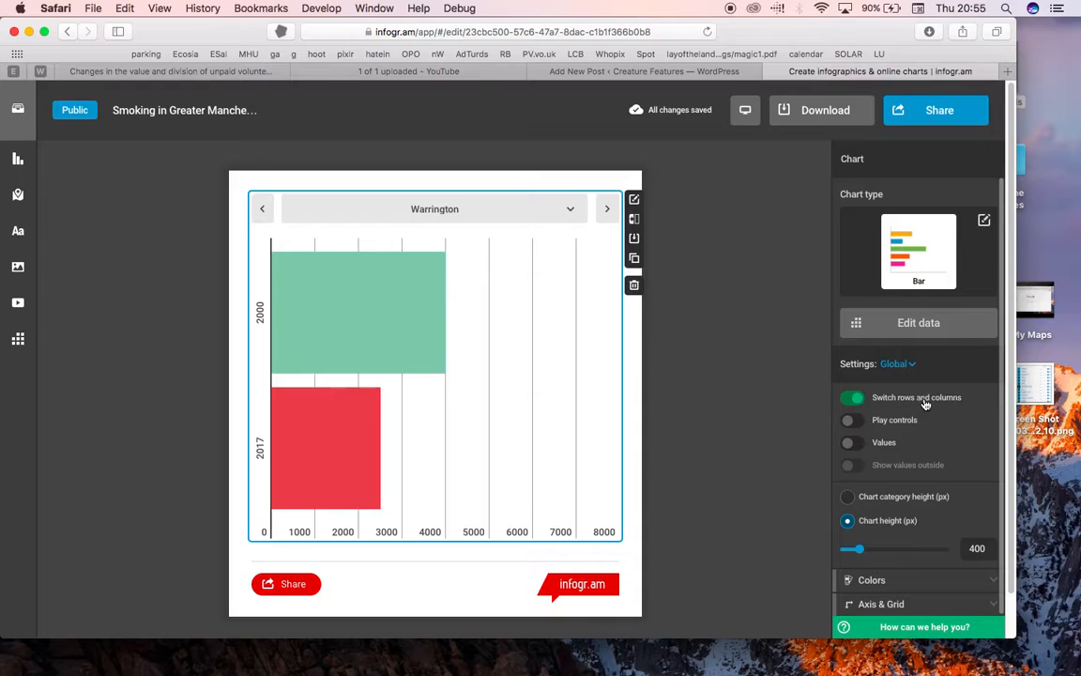
click(851, 402)
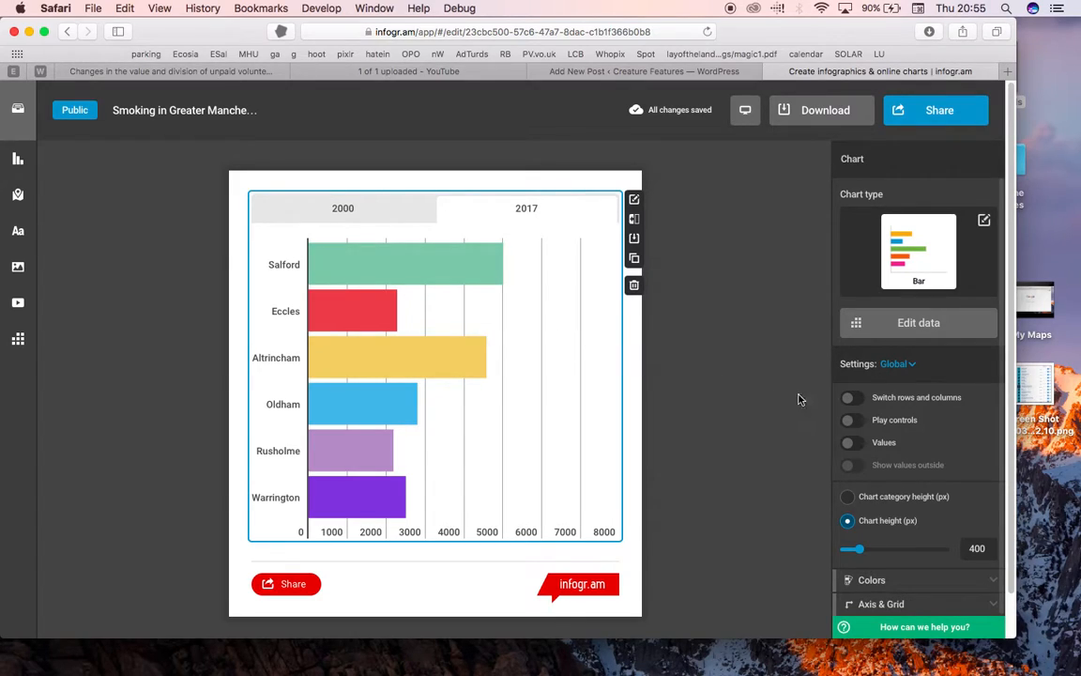
Turn on the chart's values and show them outside the bars.
click(859, 448)
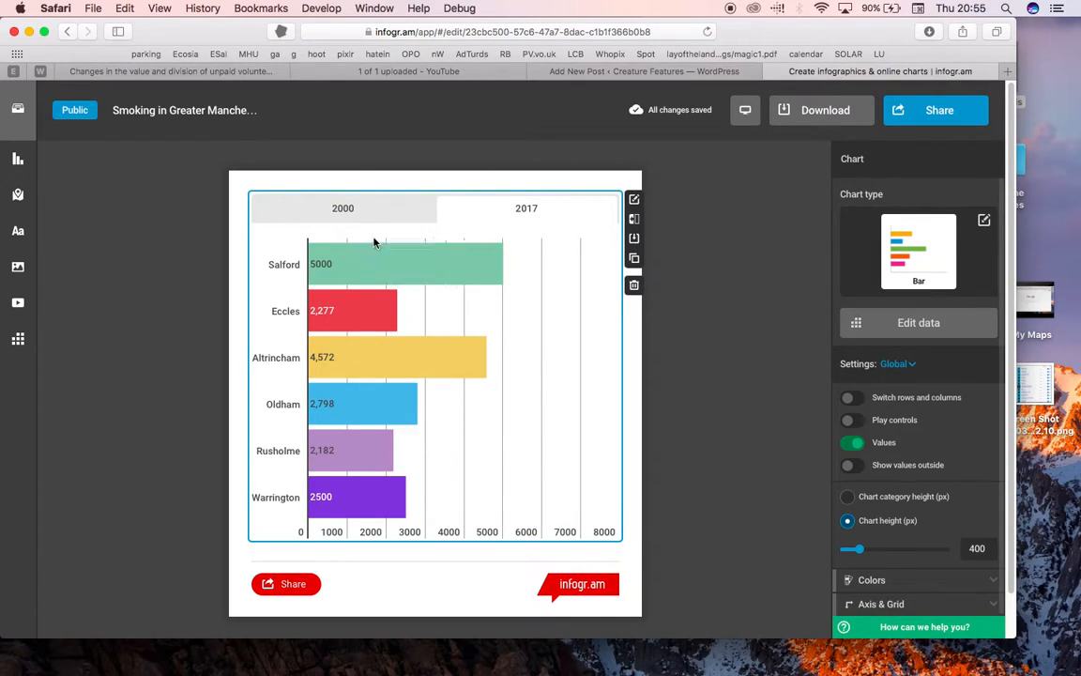
click(850, 445)
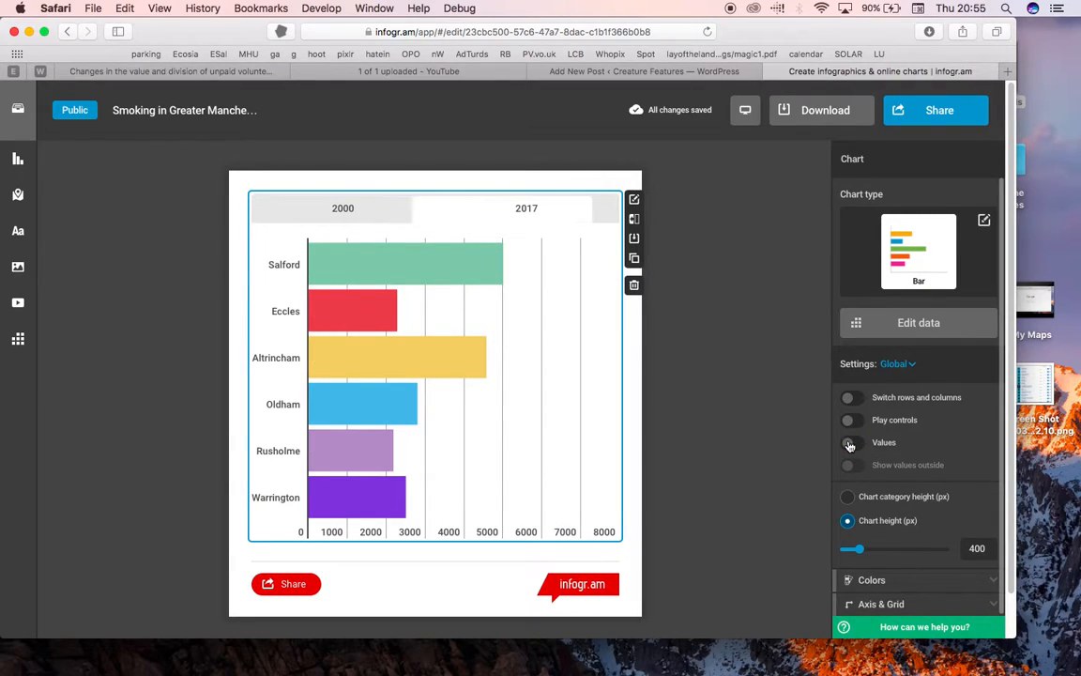
click(853, 465)
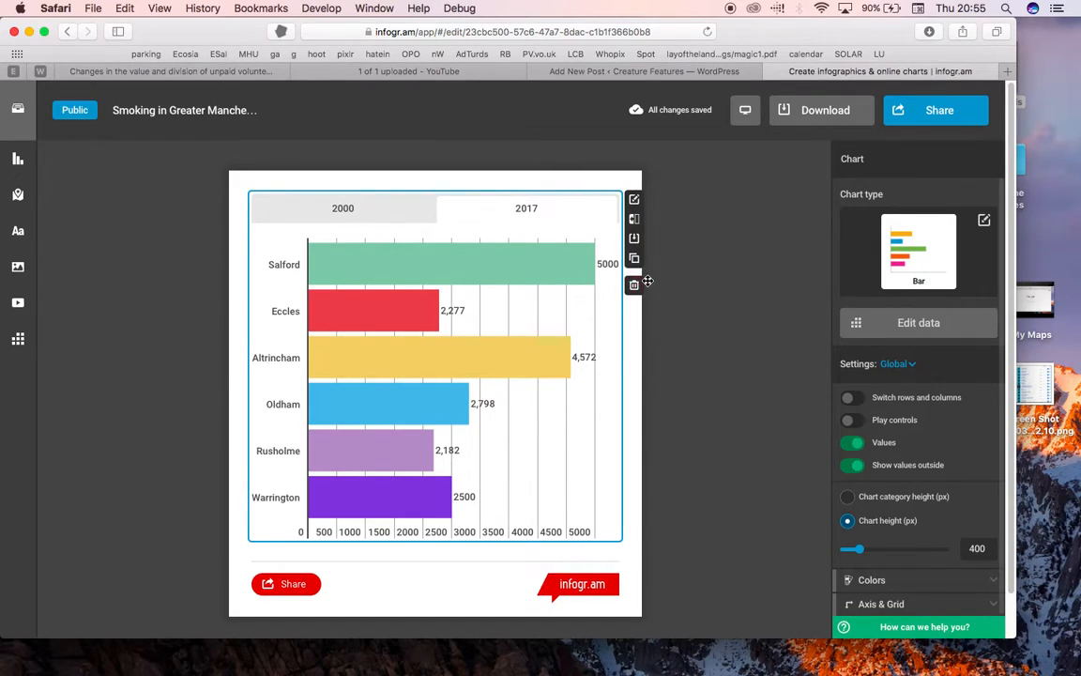
Open the infographic's sharing options, view the embed code, and go back to the public link to copy it.
click(957, 110)
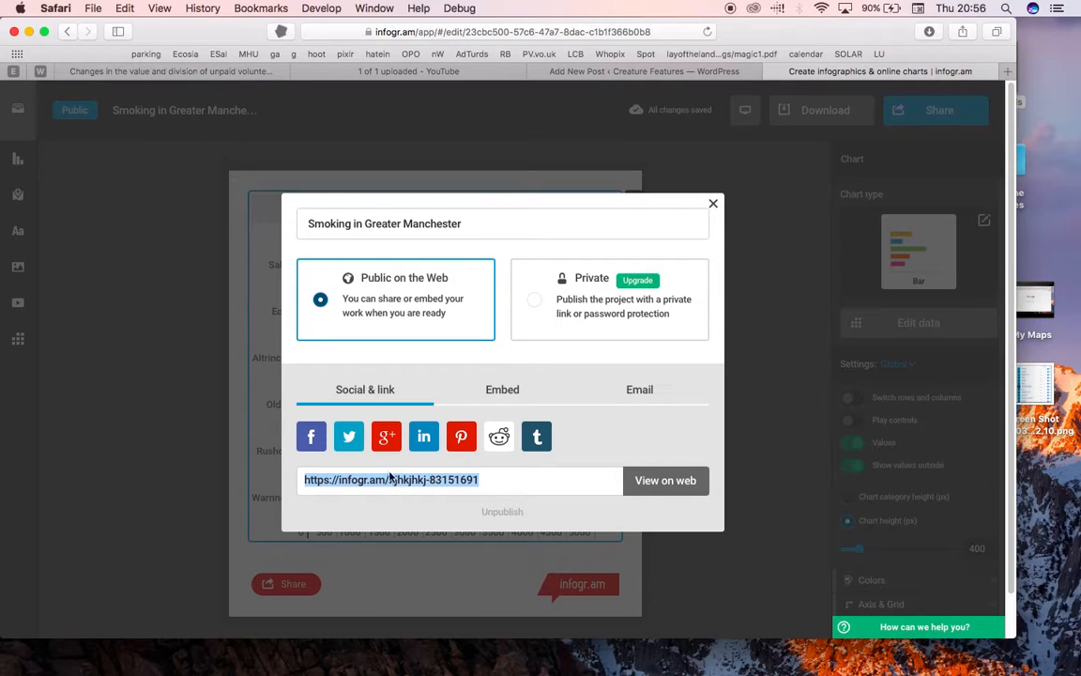
click(495, 392)
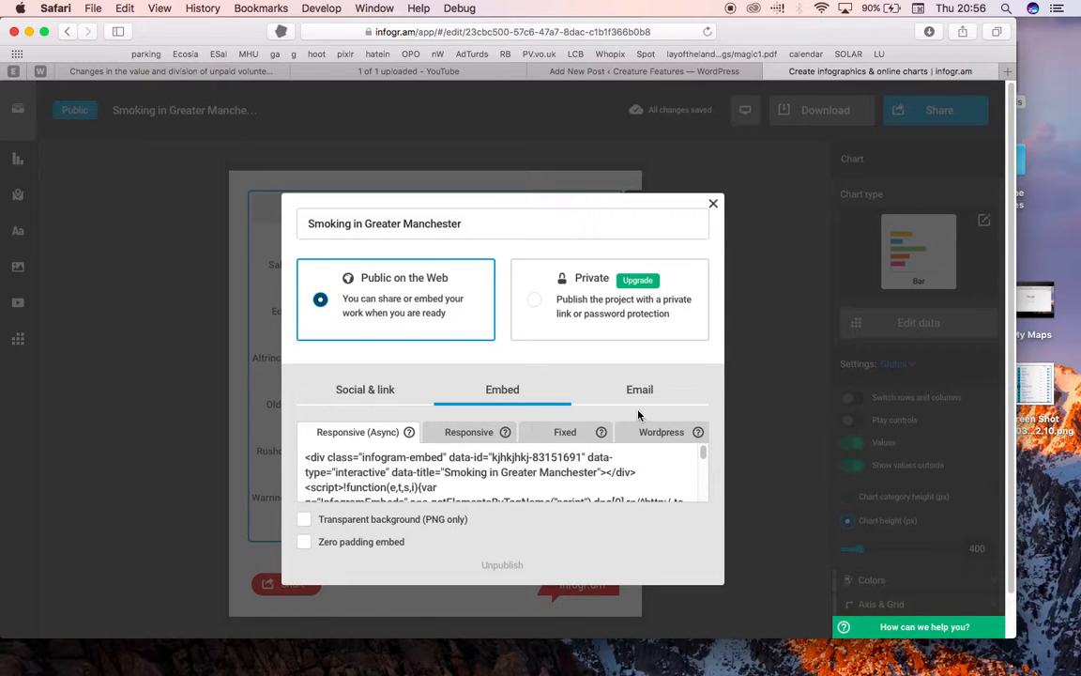
click(364, 393)
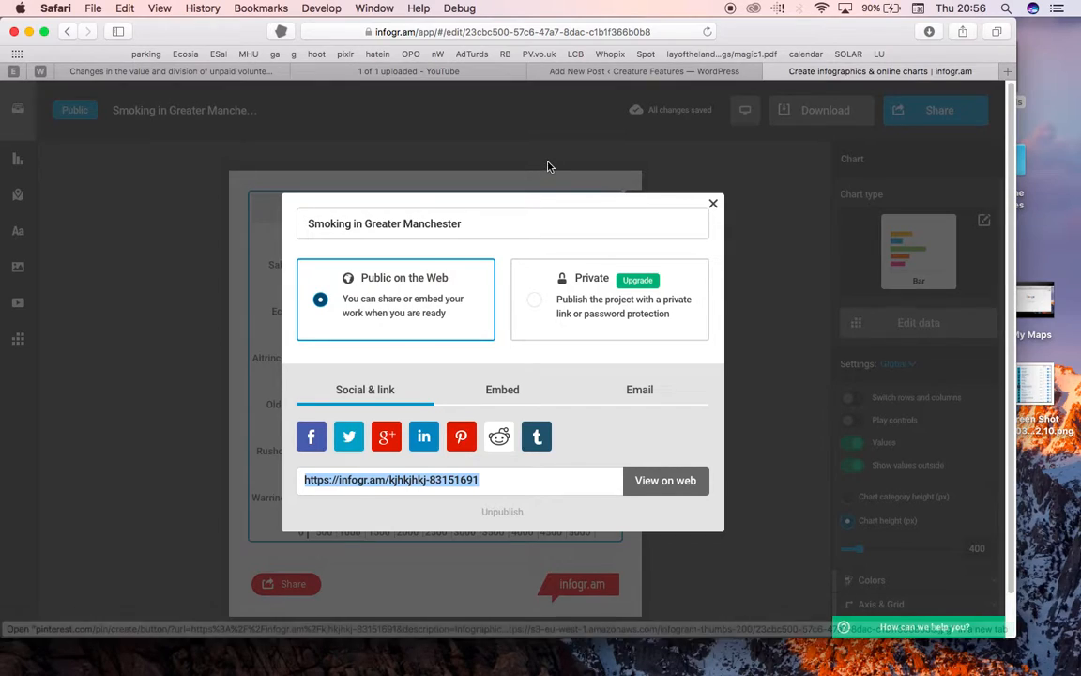
Switch to the WordPress draft post and add the text "Link to data" beneath the map's embed code.
click(599, 72)
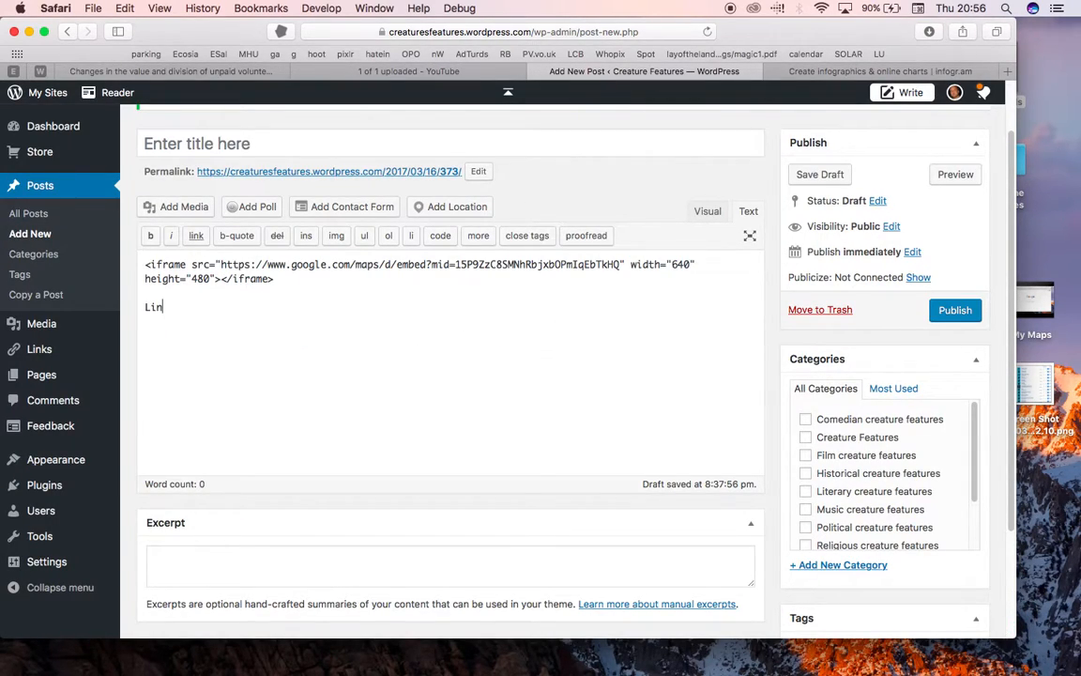
key(BackSpace)
key(BackSpace)
key(super+shift+Left)
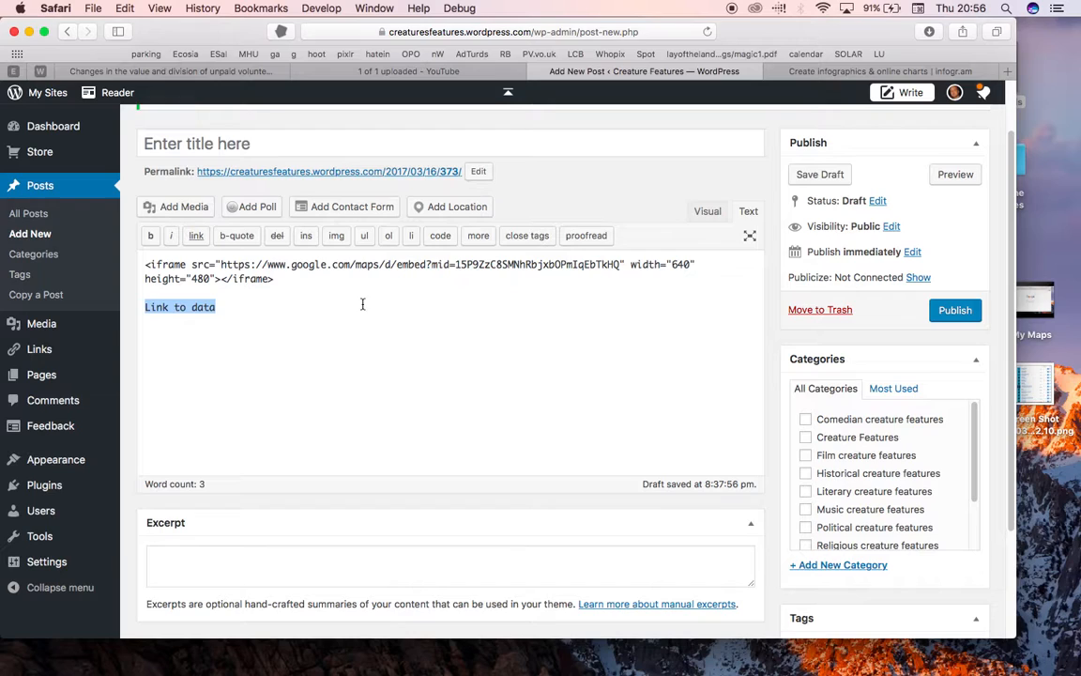
click(699, 215)
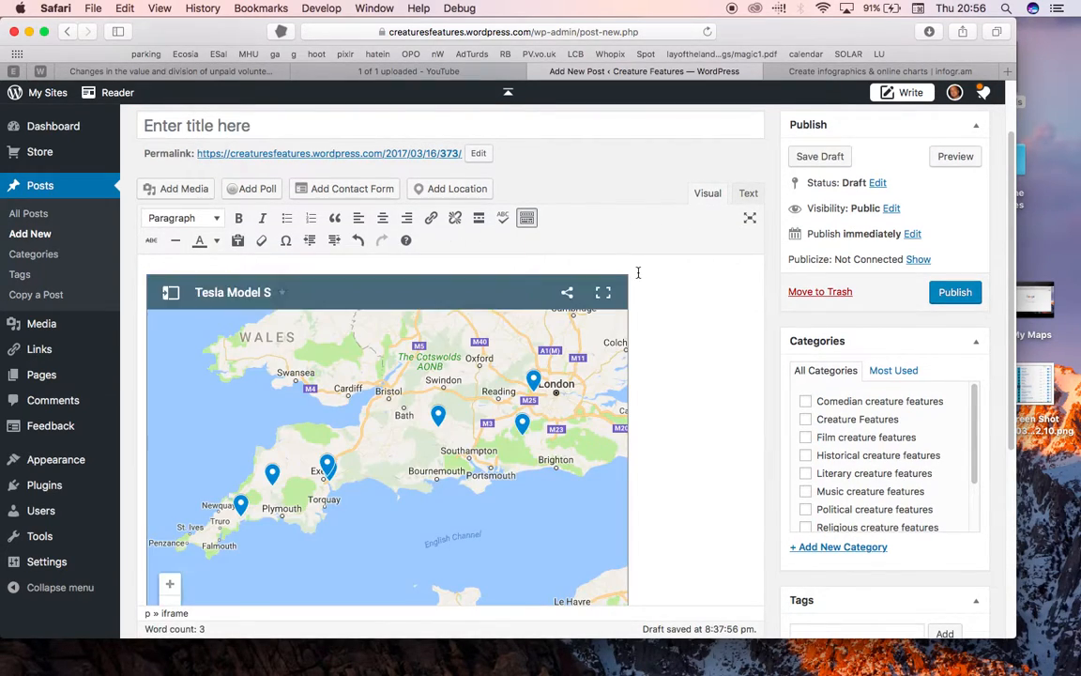
scroll(983, 338, down, 5)
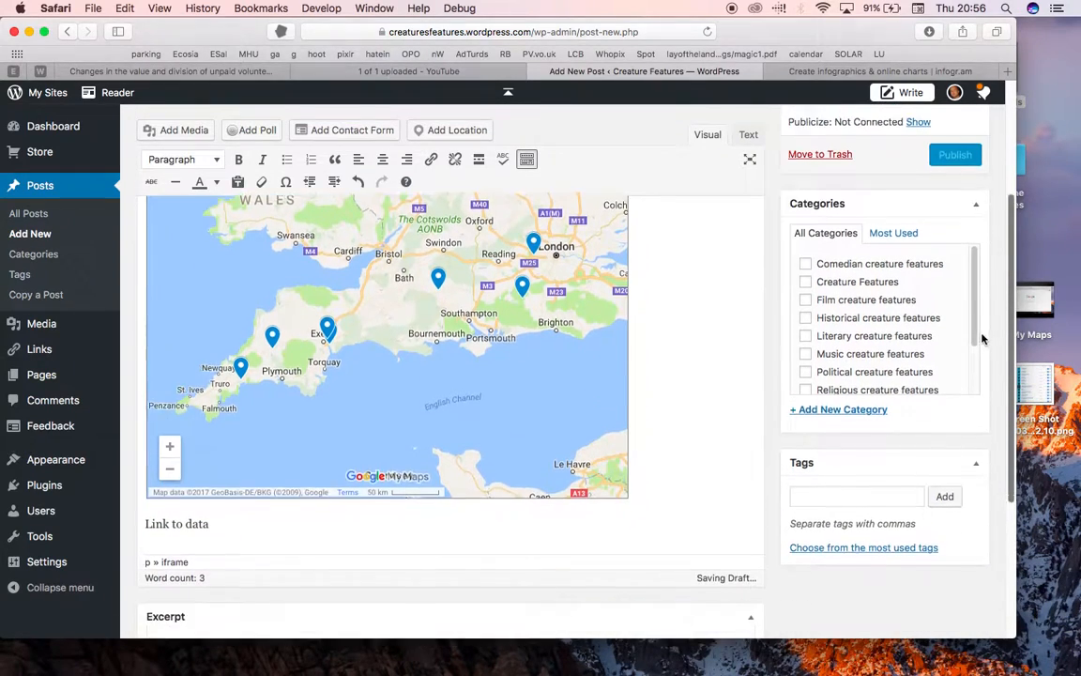
drag(213, 473, 147, 470)
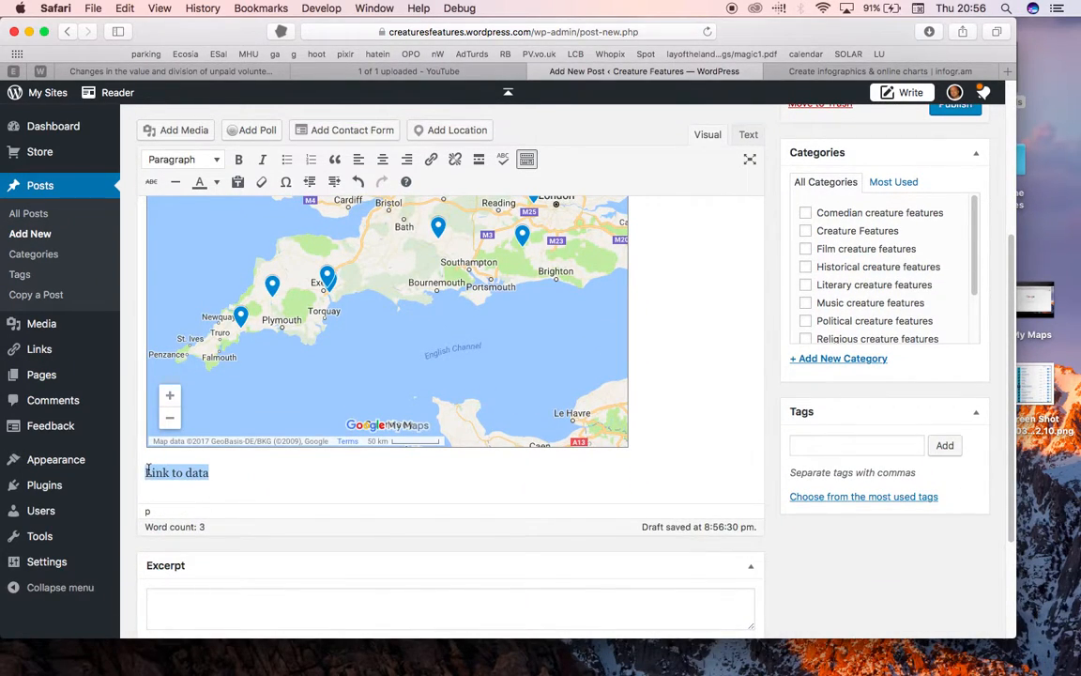
click(432, 160)
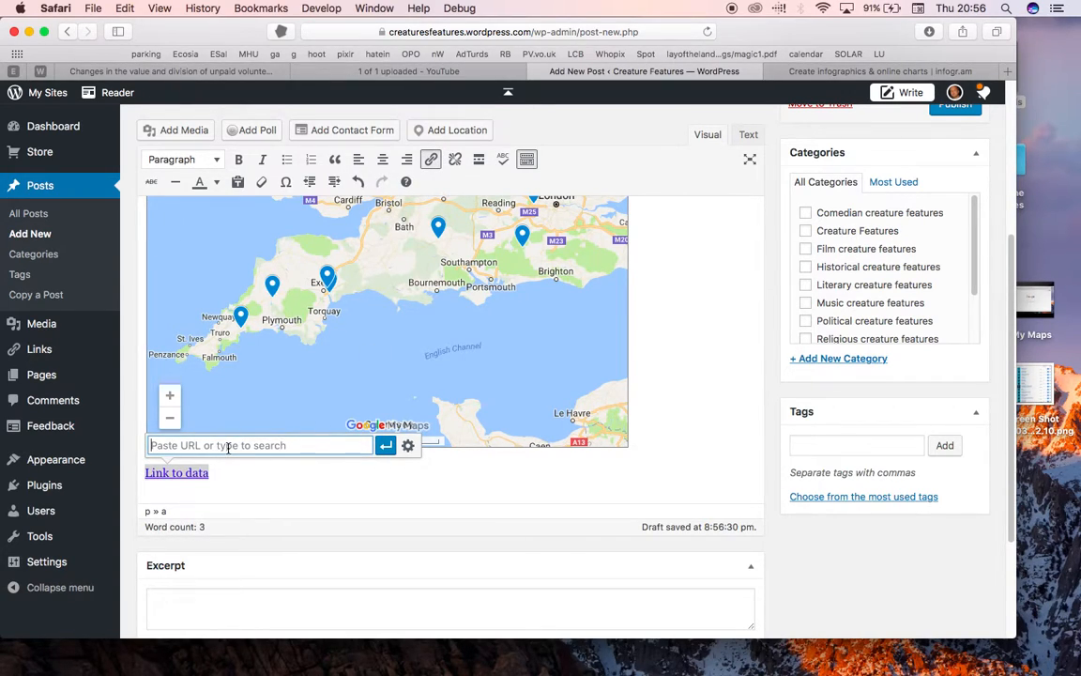
text(https://infogr.am/kjhkjhkj-83151691)
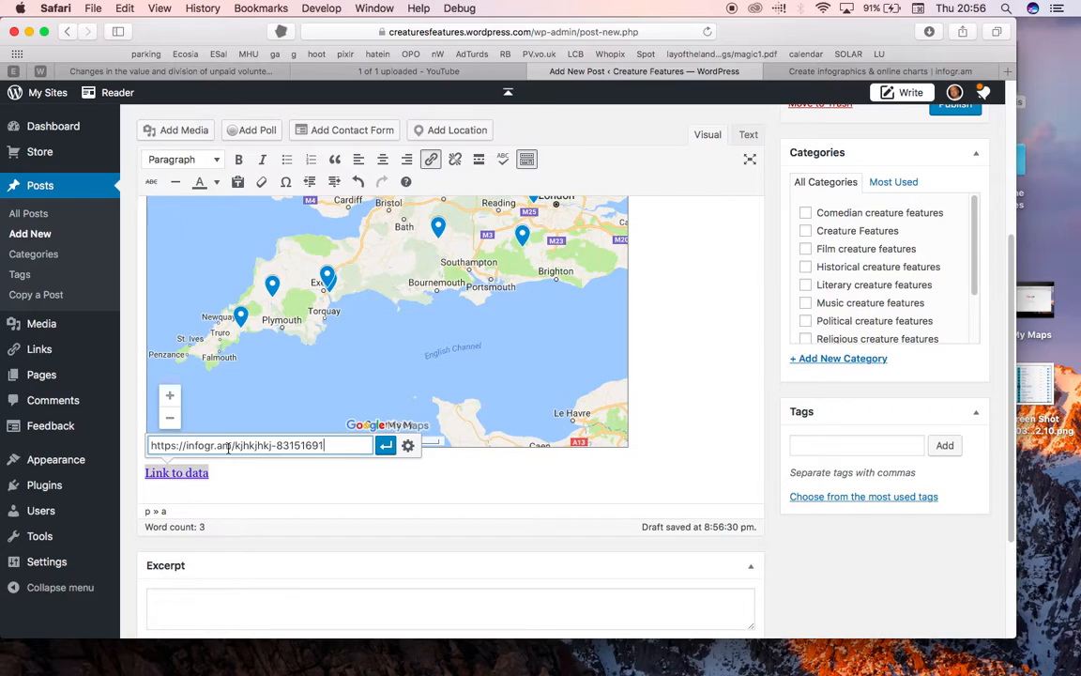
click(386, 445)
click(378, 466)
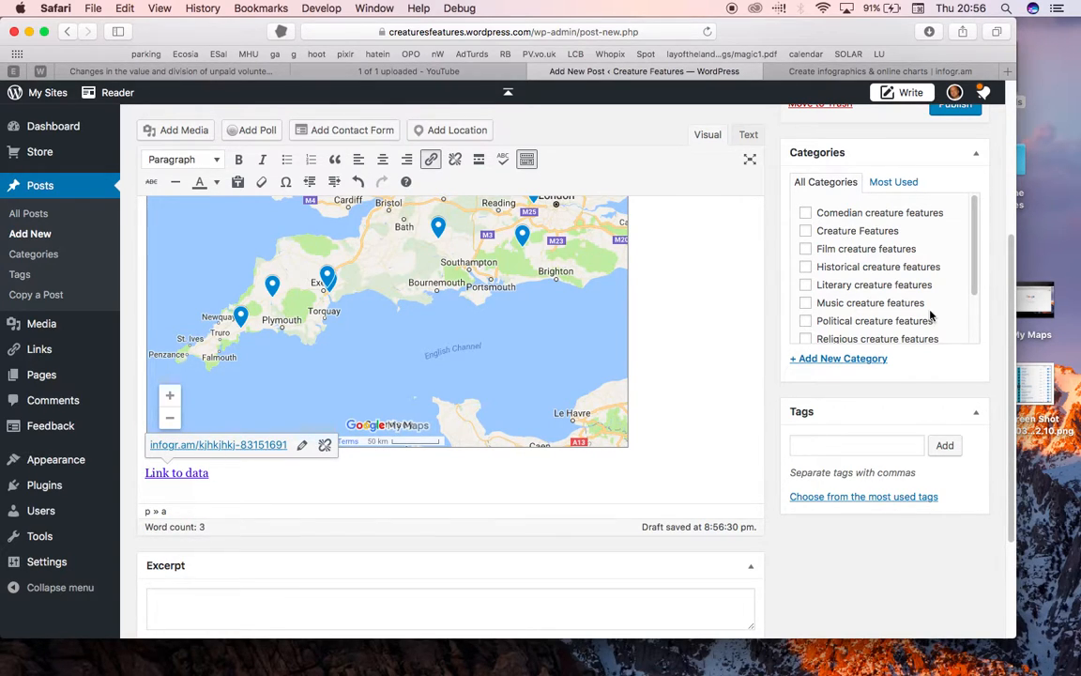
Preview the draft post and reload the preview page to load the embedded map.
scroll(1014, 223, up, 5)
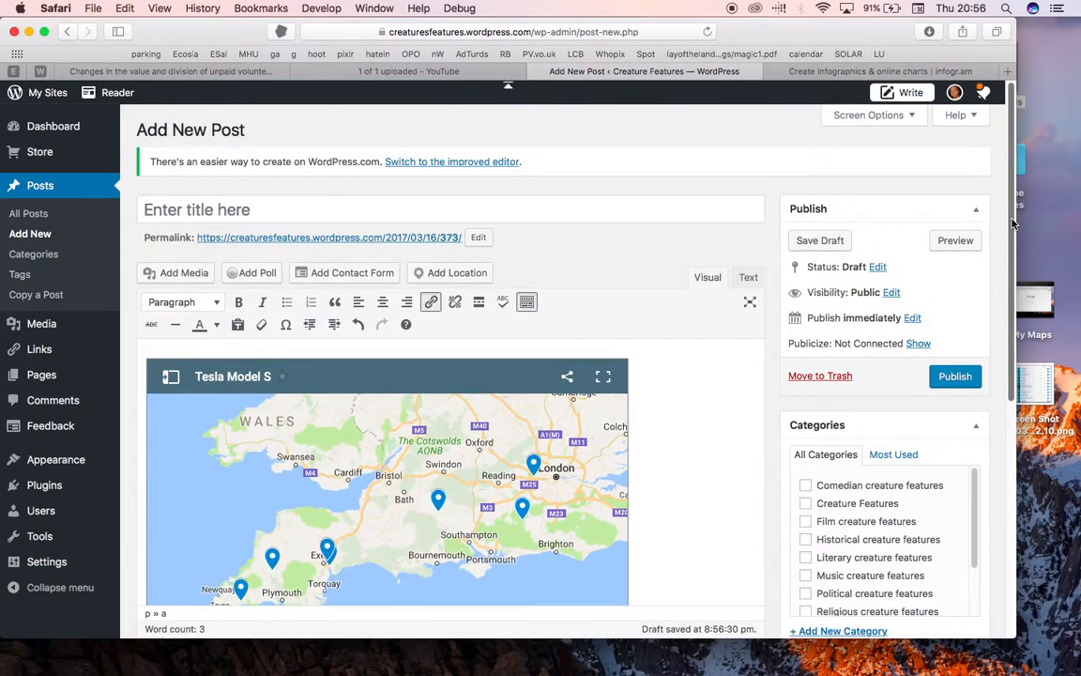
click(954, 240)
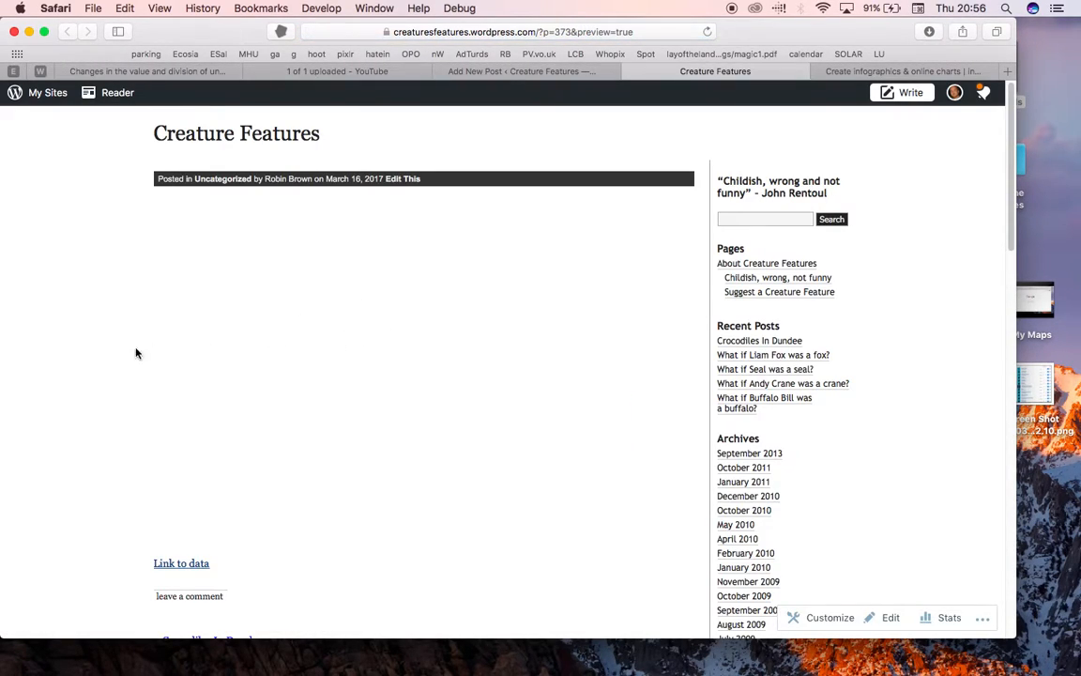
scroll(96, 340, down, 3)
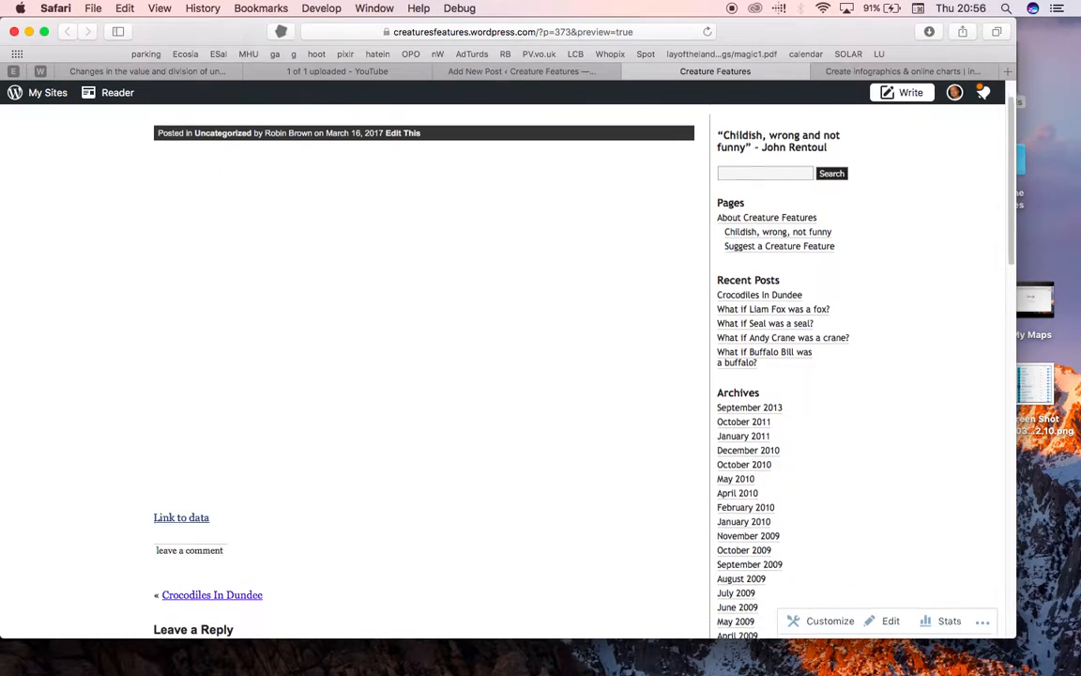
scroll(422, 357, up, 3)
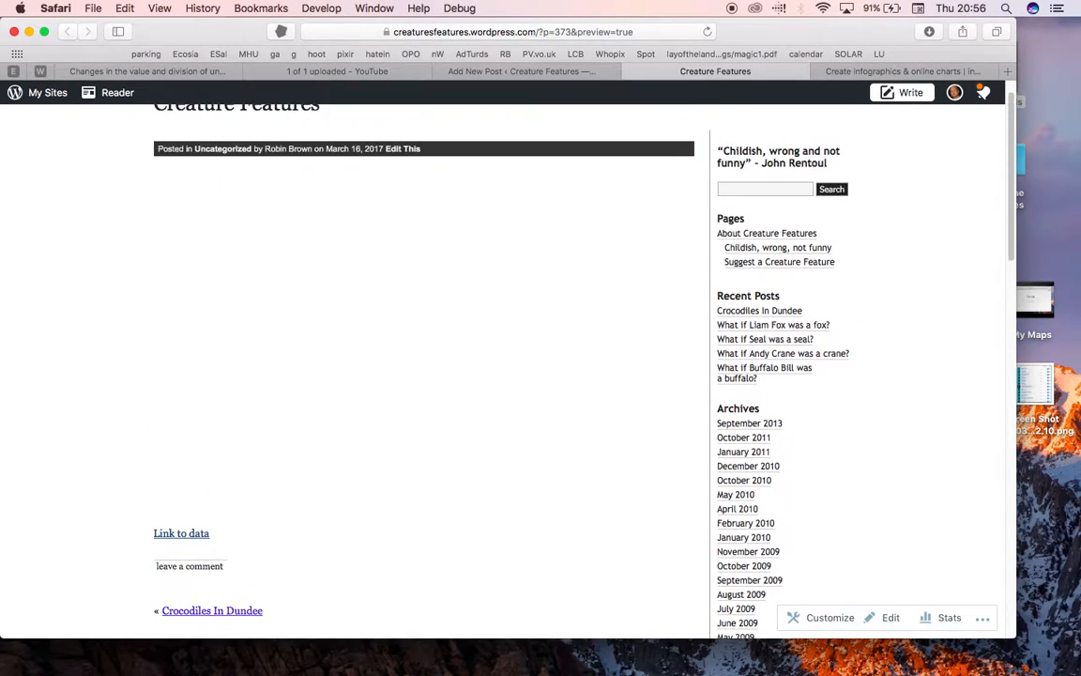
click(707, 31)
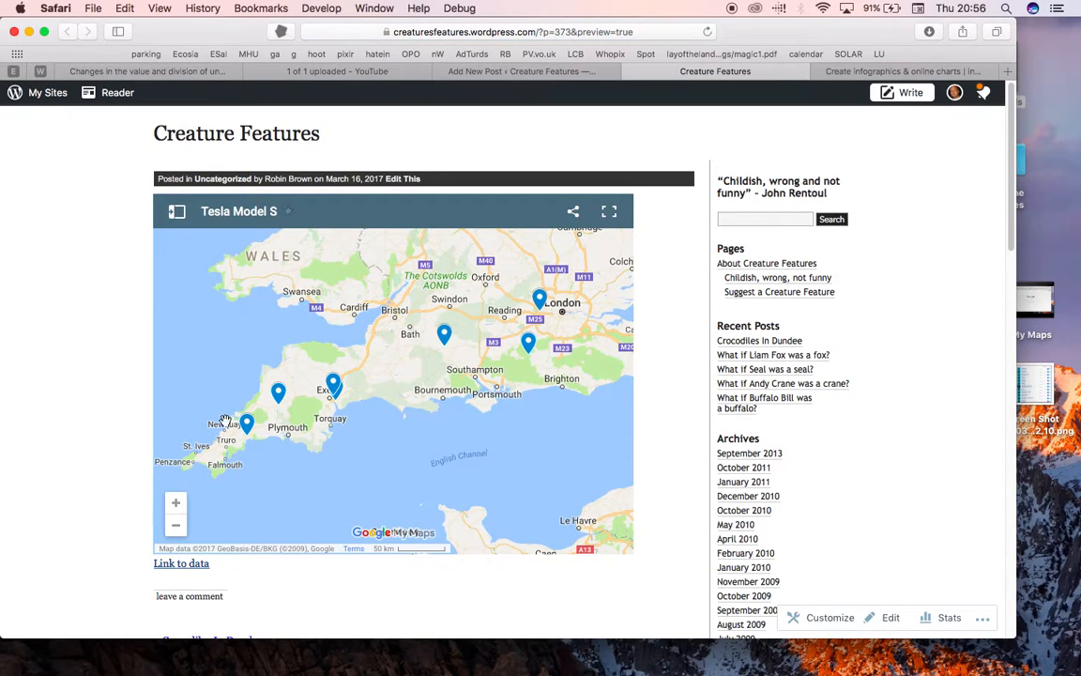
Follow the post's "Link to data" and compare the published smoking chart's 2000 and 2017 views.
click(182, 564)
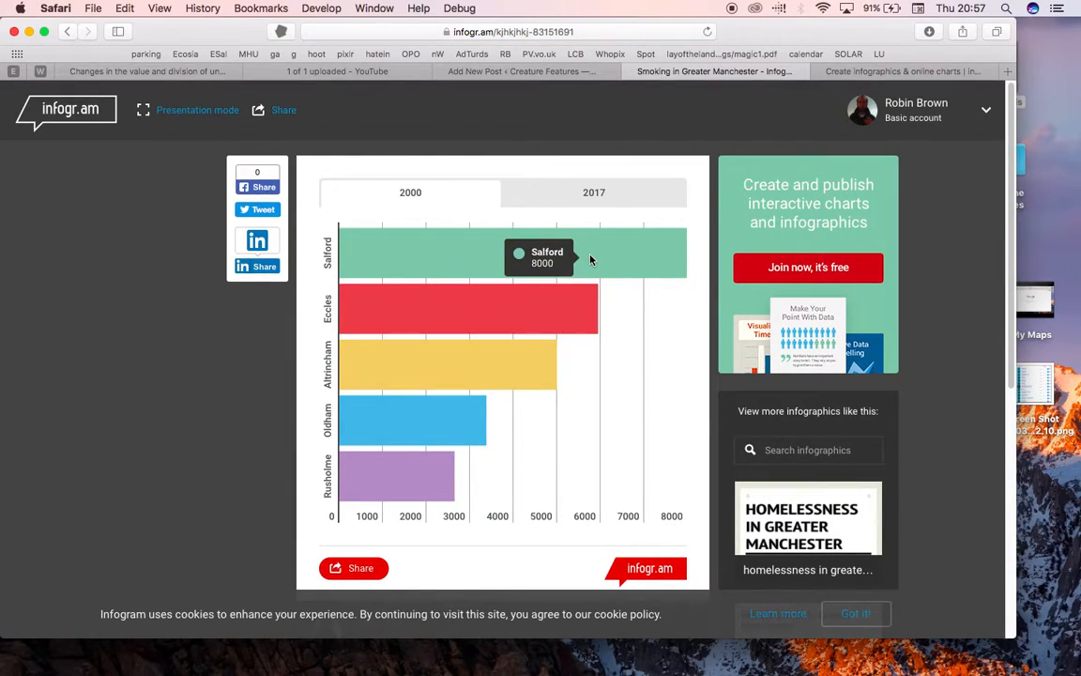
click(606, 197)
click(437, 198)
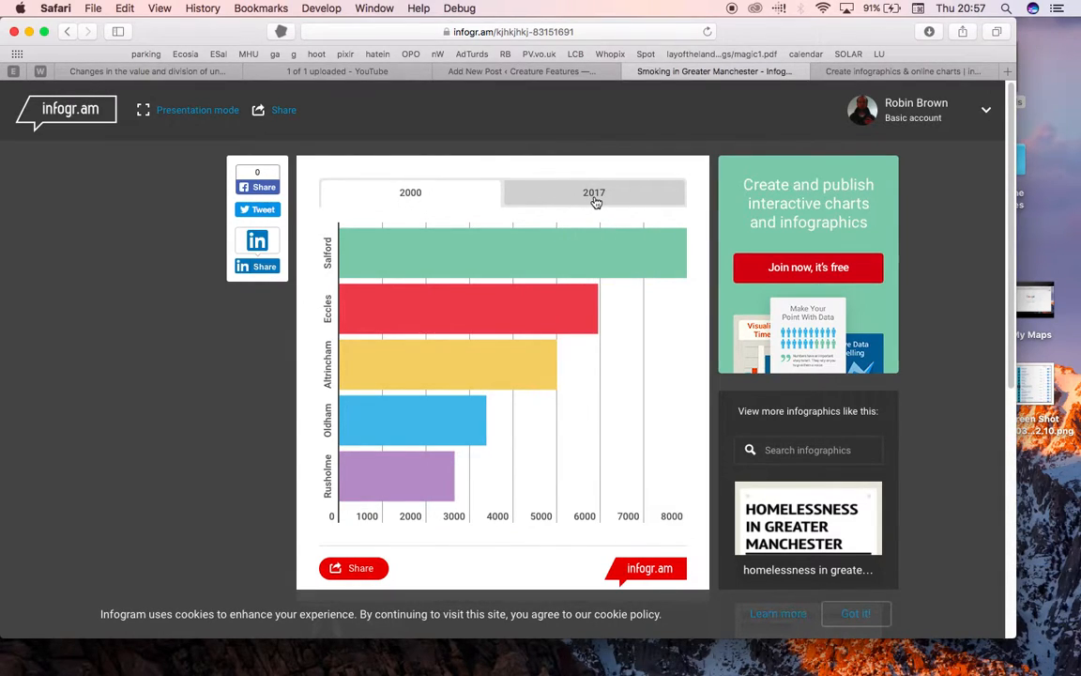
mouse_move(478, 317)
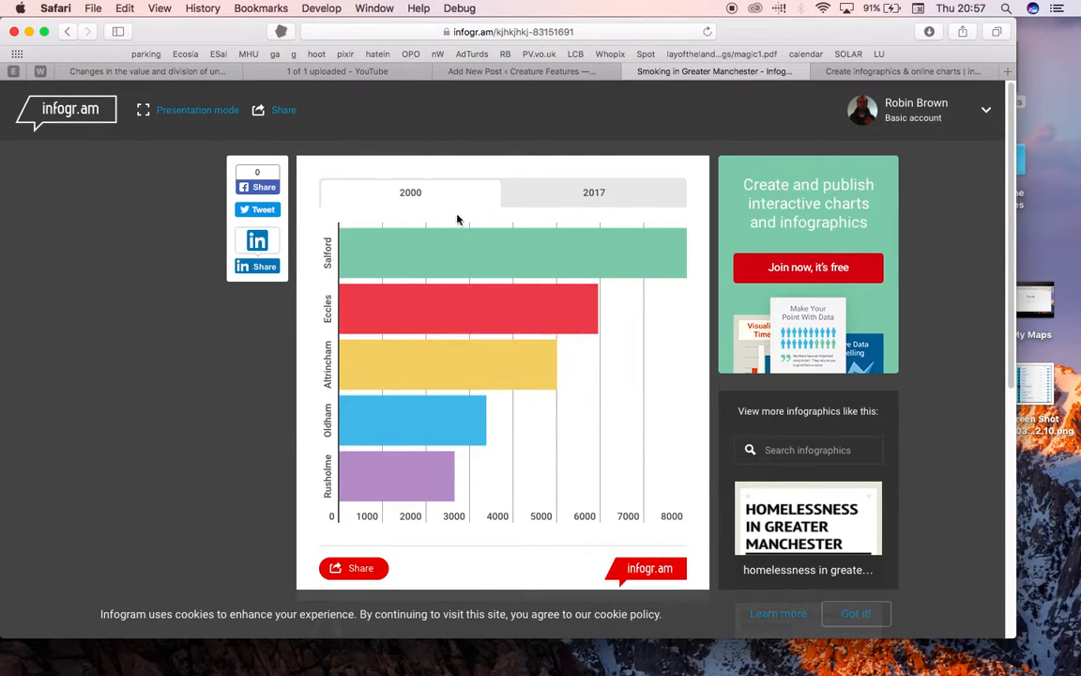
click(570, 201)
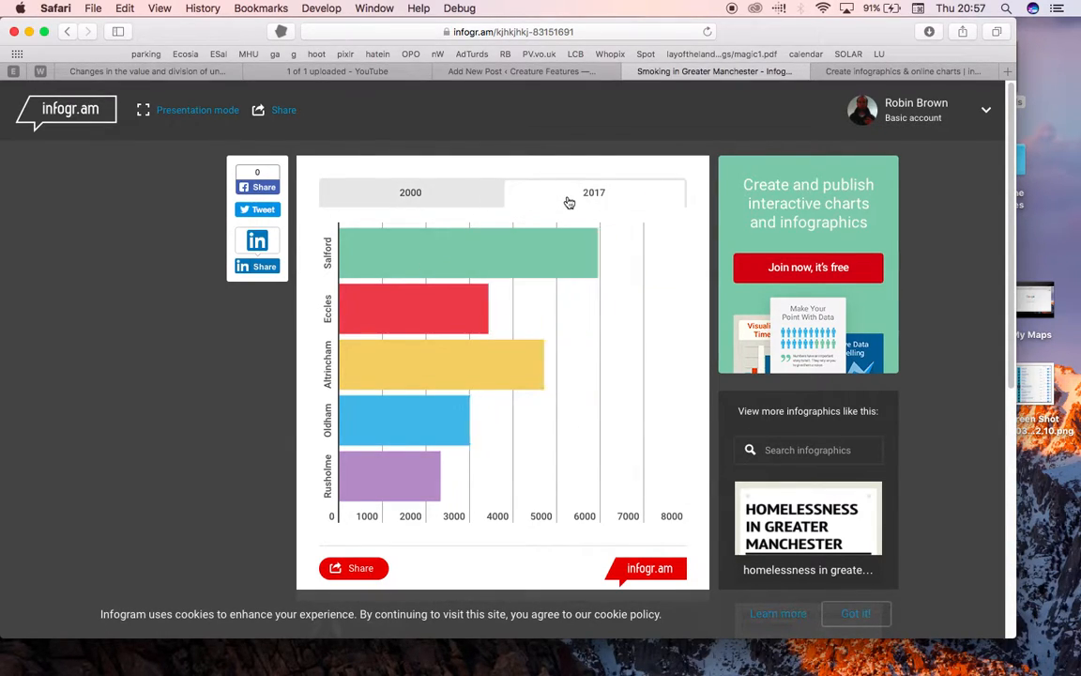
click(553, 199)
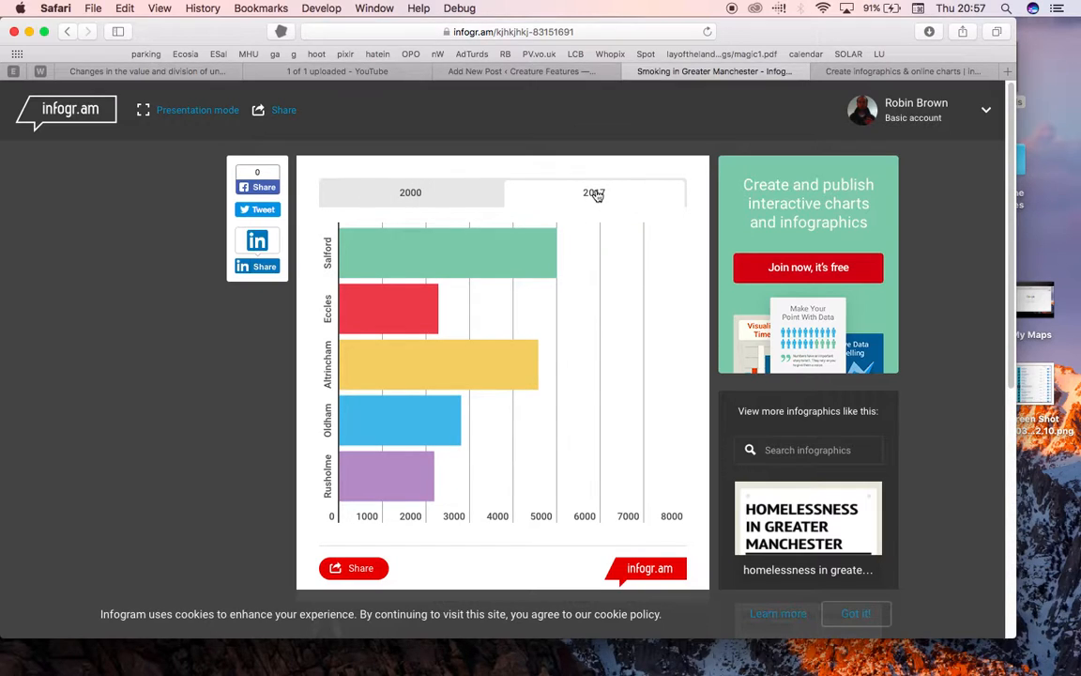
Return to the infogr.am editor and close the sharing options for the smoking infographic.
click(844, 81)
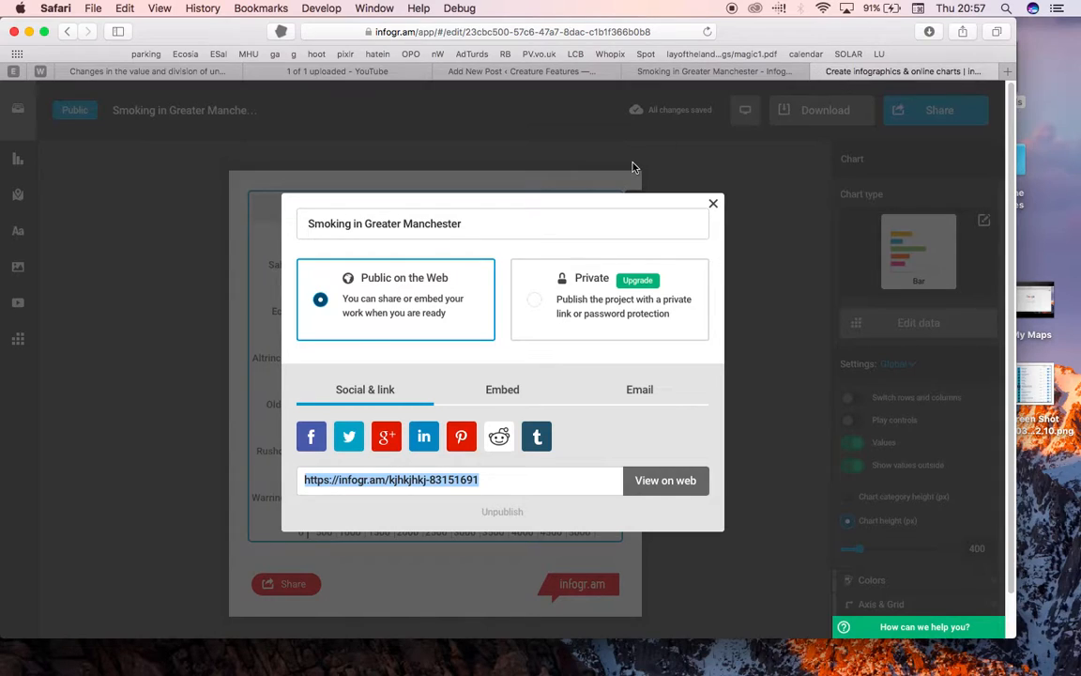
click(713, 204)
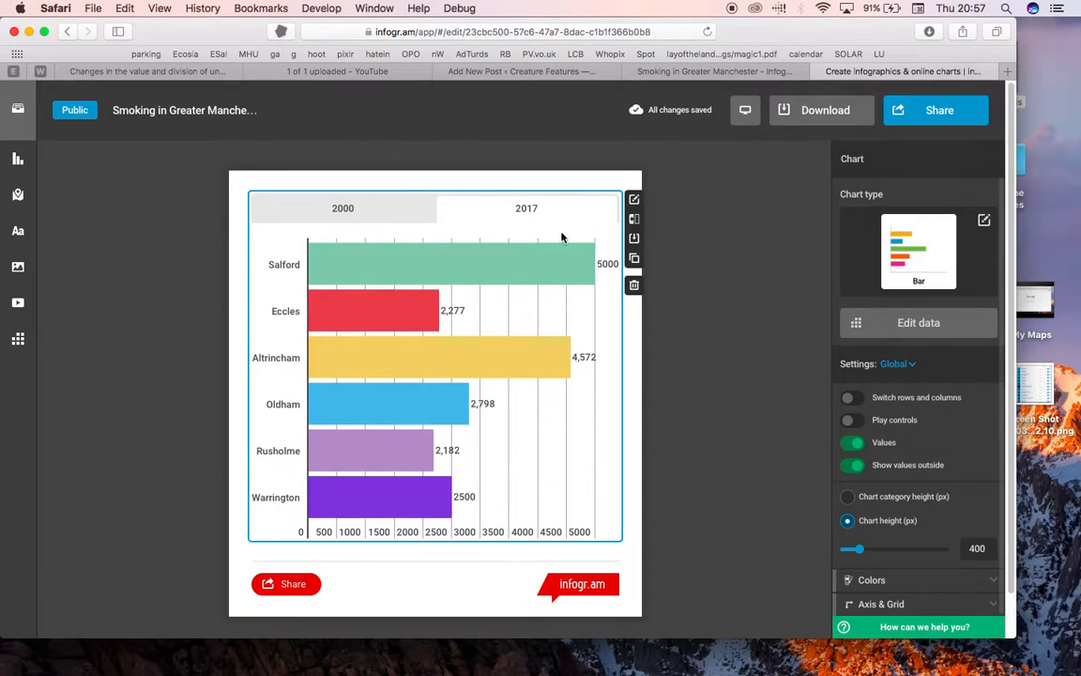